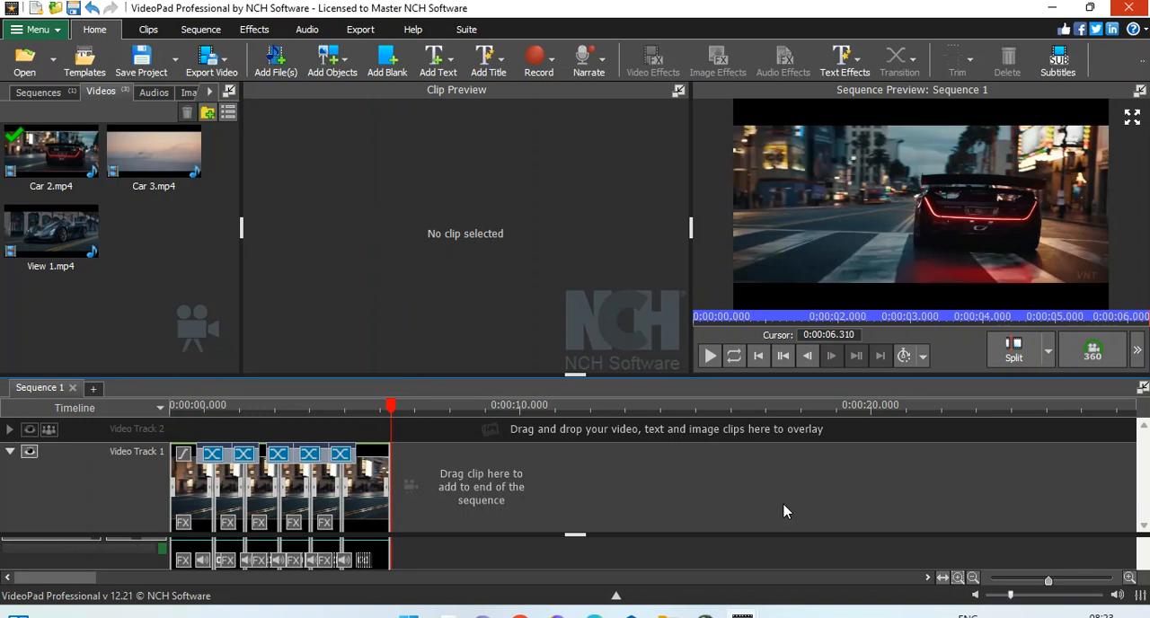
# Step: Add a Simple Text Overlay clip to the sequence at about 0.888 seconds
pyautogui.click(202, 409)
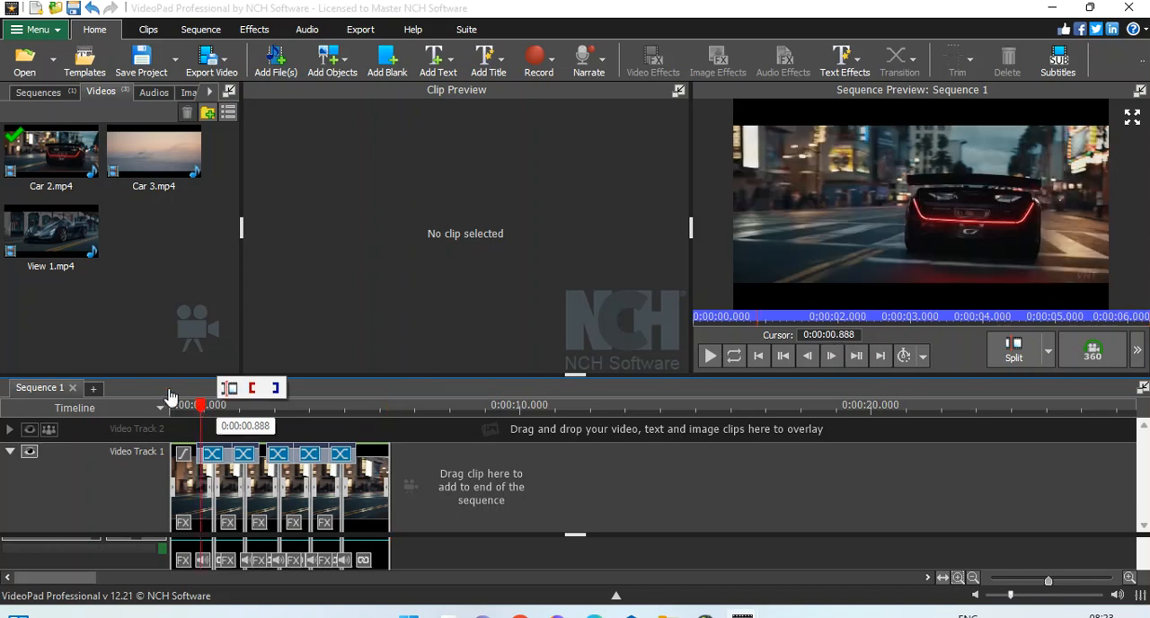
pyautogui.click(437, 66)
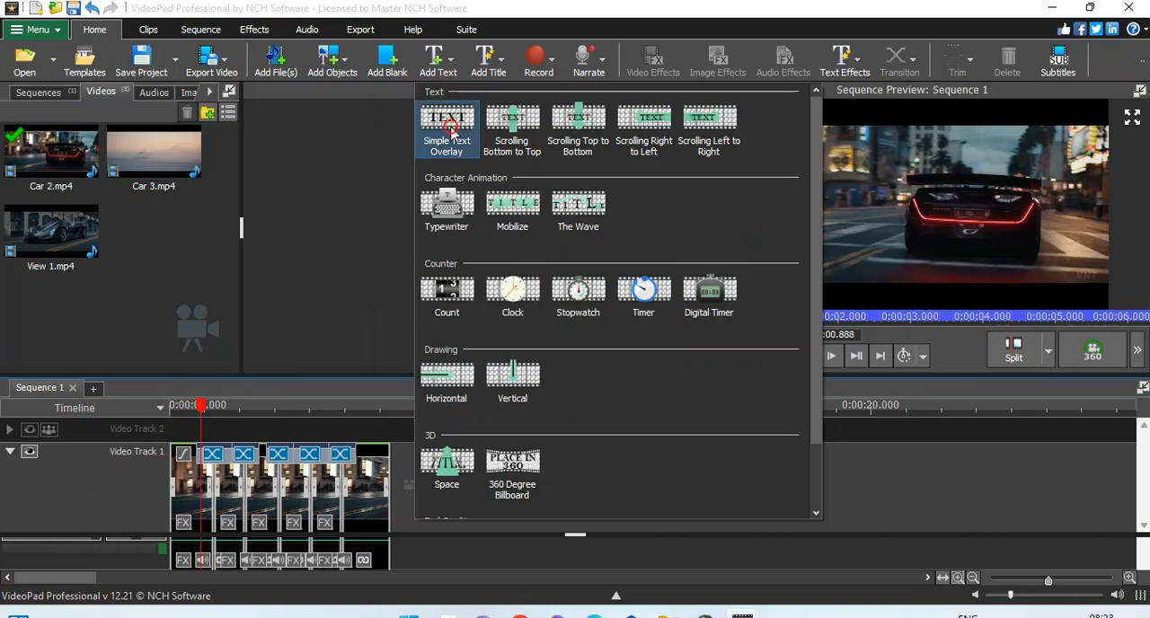
pyautogui.click(452, 133)
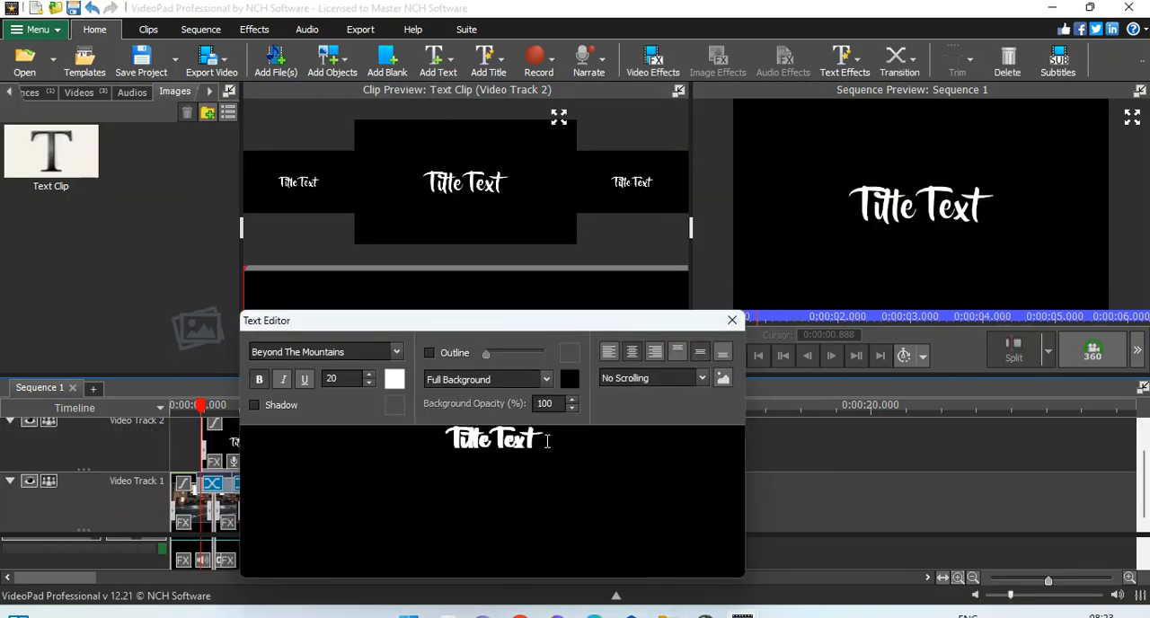
# Step: Replace the placeholder title text with "NCH SOFTWARE"
pyautogui.tripleClick(547, 441)
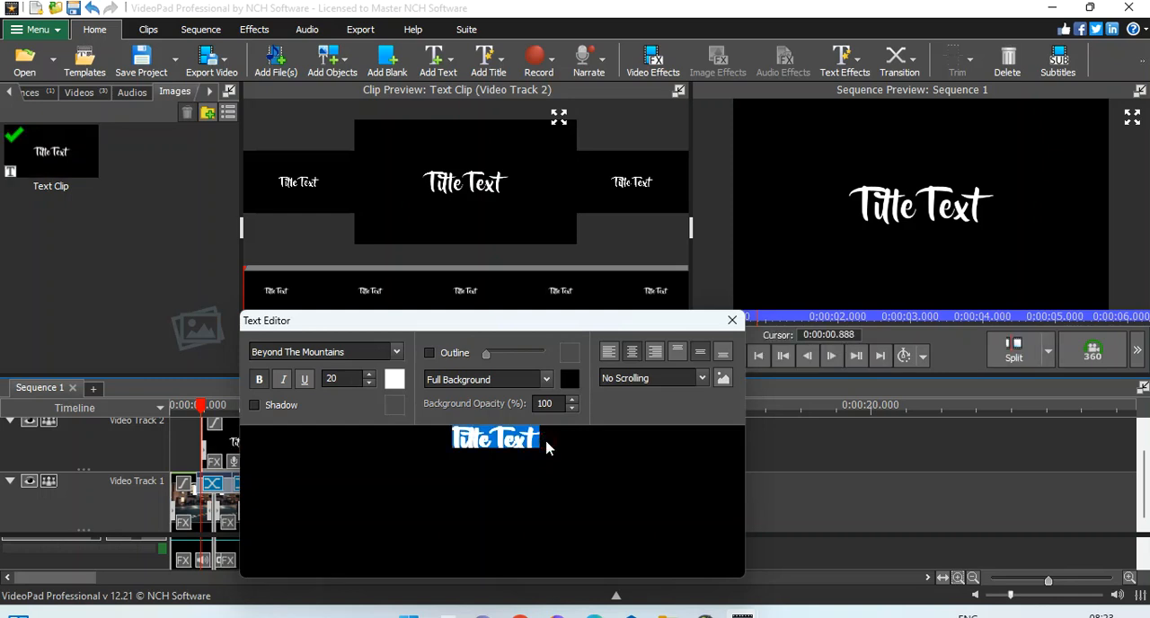
pyautogui.press('capslock')
pyautogui.write('UC')
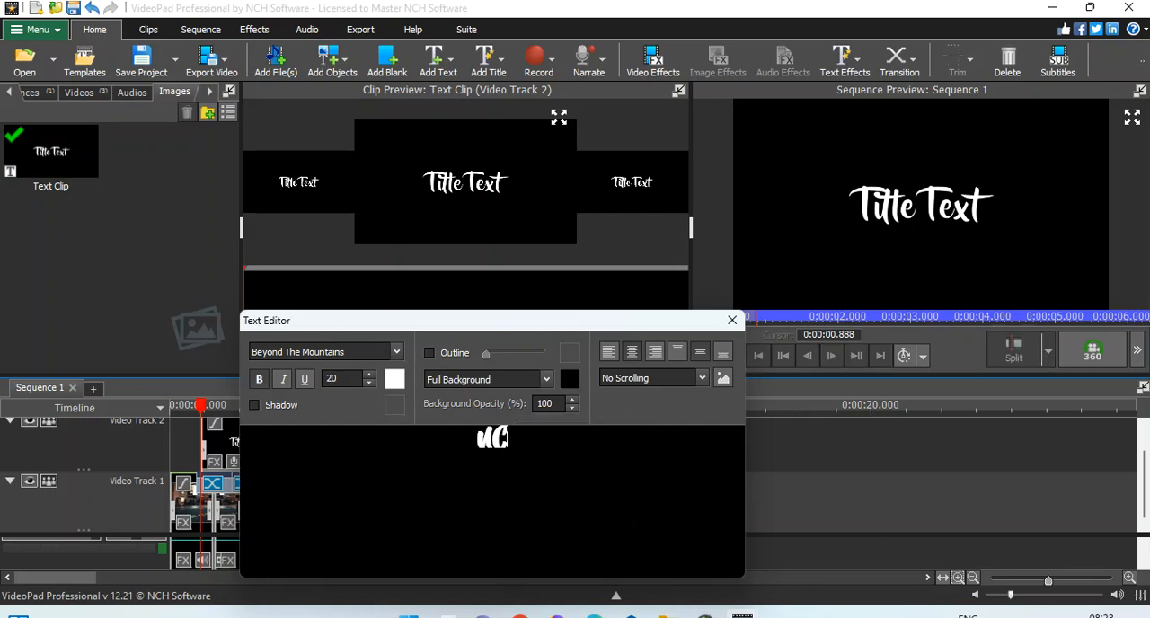
pyautogui.write('H')
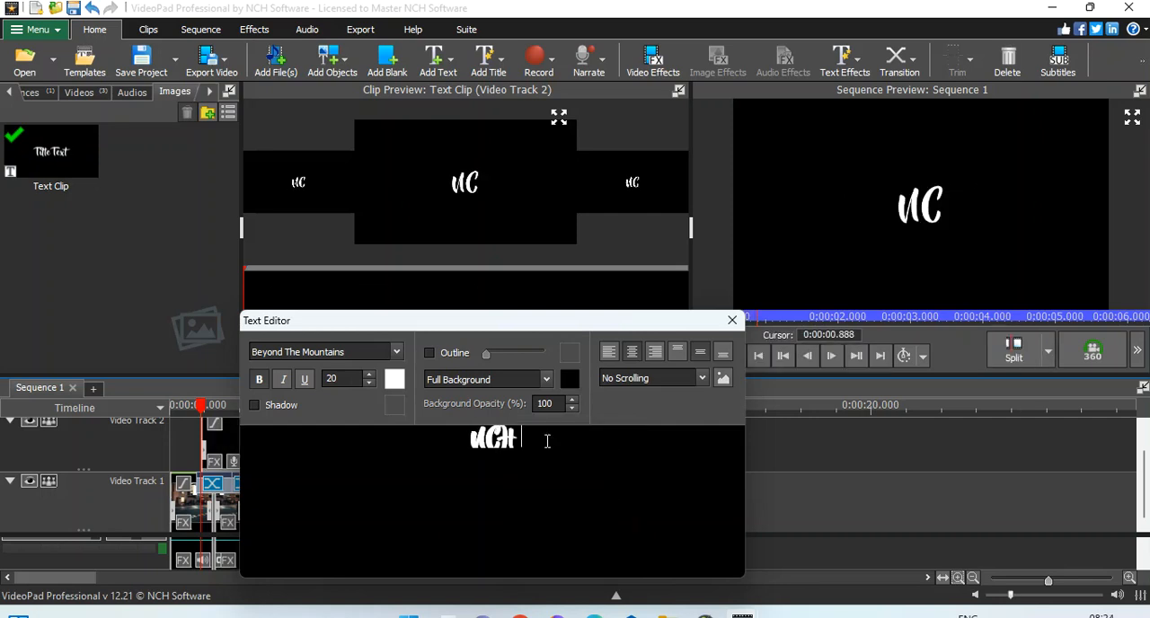
pyautogui.write(' SOFTWARE')
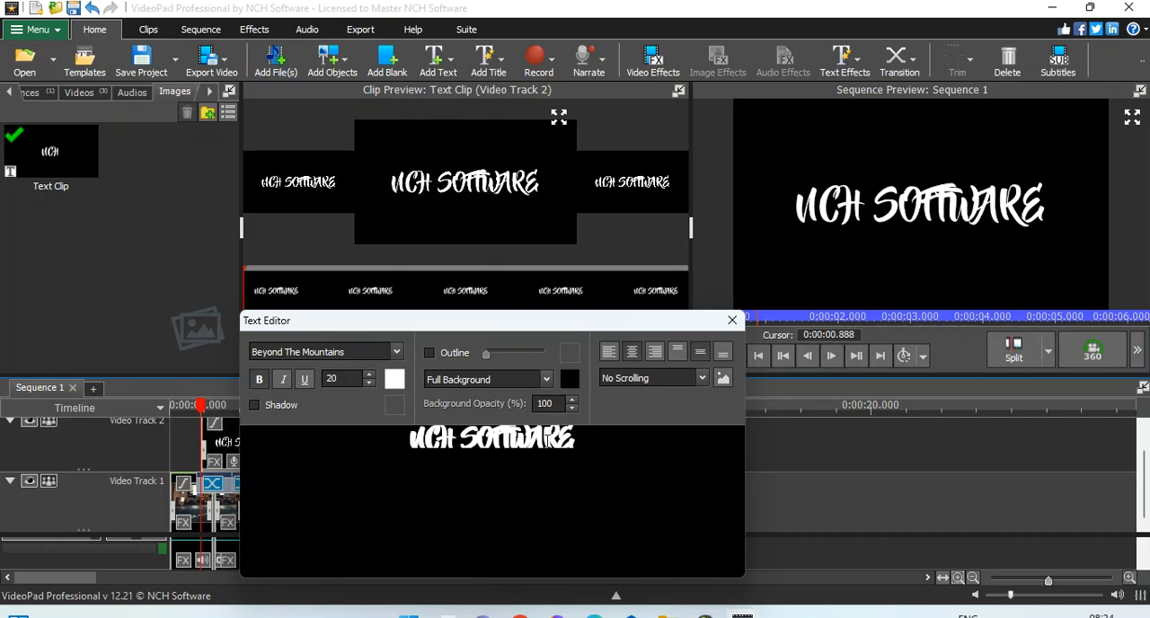
# Step: Reduce the font size of the whole title to 16
pyautogui.hotkey('ctrl', 'a')
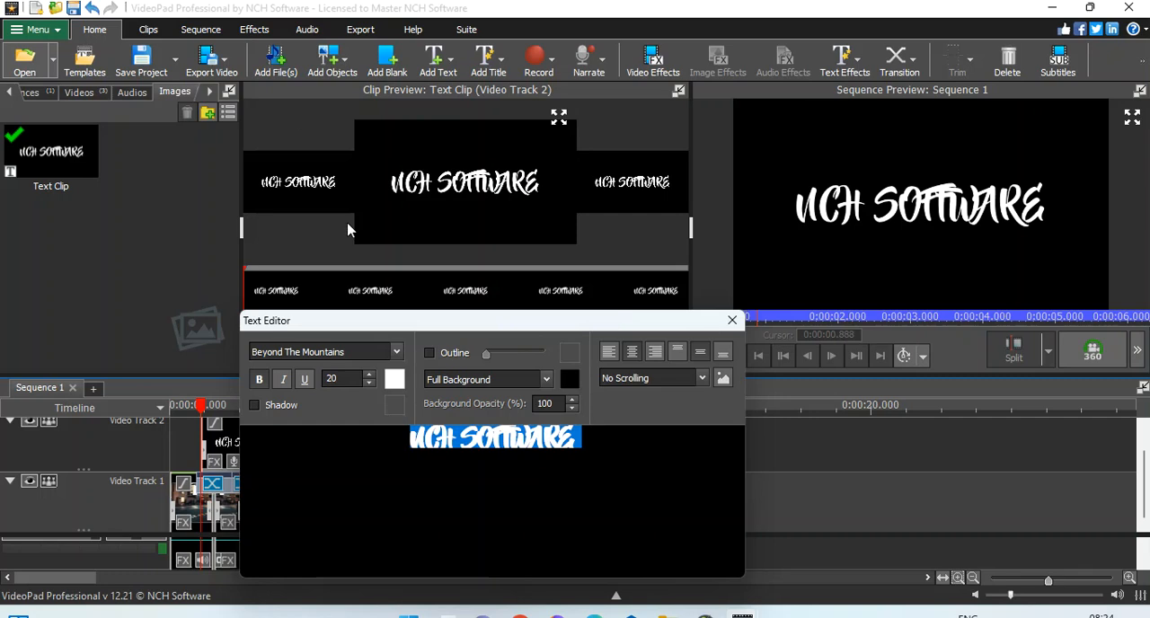
pyautogui.click(370, 382)
pyautogui.click(370, 383)
pyautogui.click(370, 383)
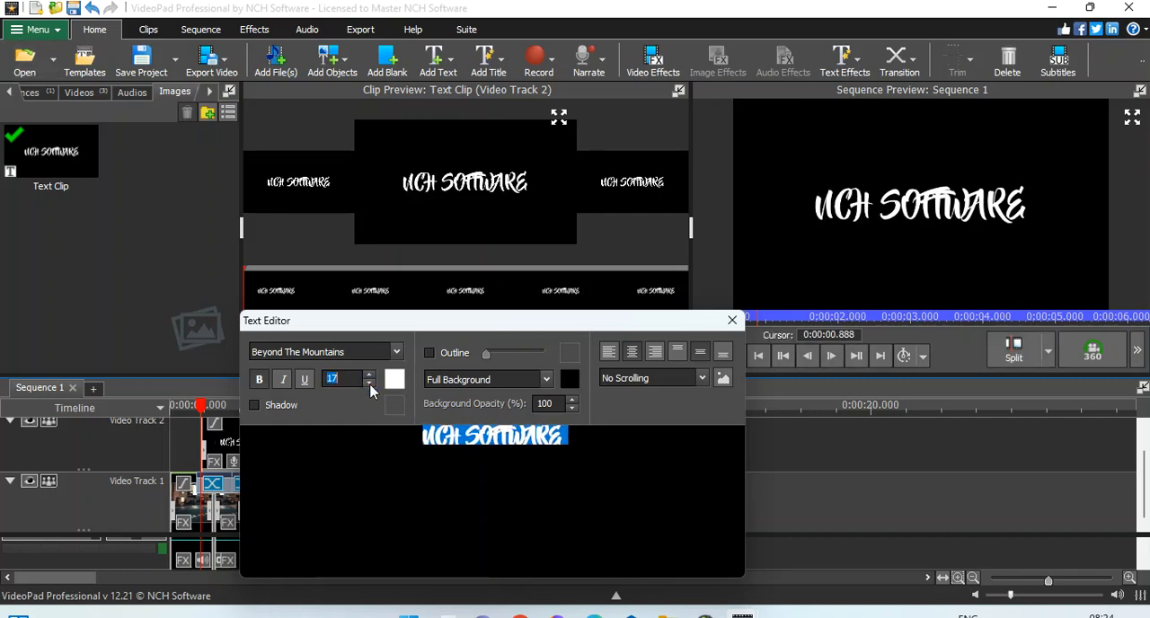
pyautogui.click(370, 383)
pyautogui.click(586, 443)
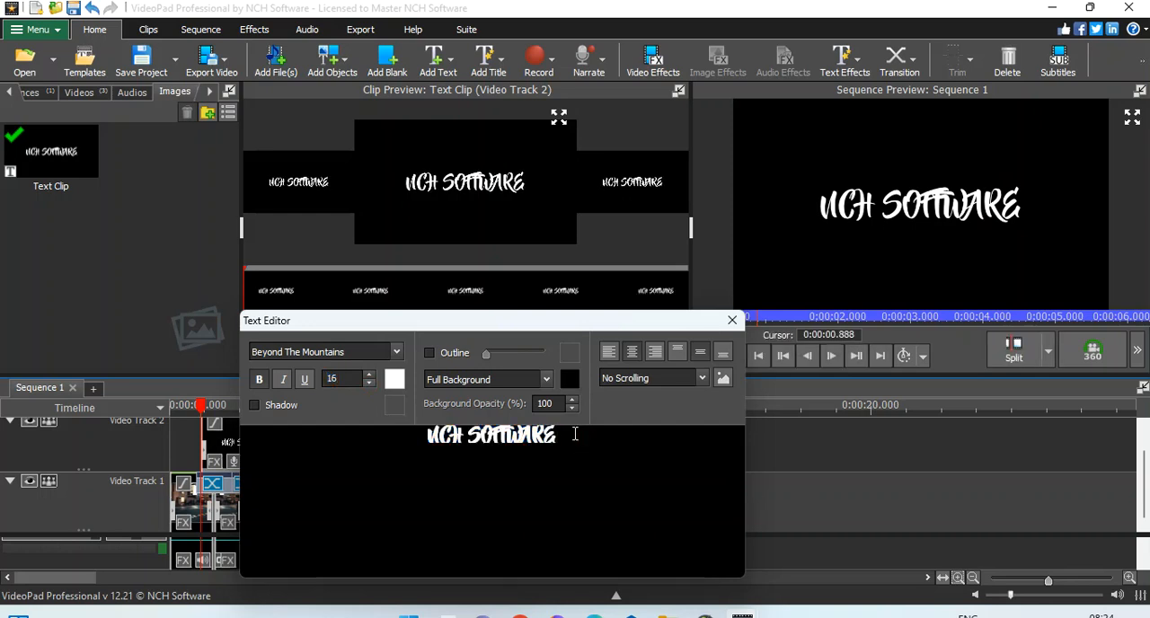
# Step: Change the font of the whole title to Cascadia Code SemiBold
pyautogui.tripleClick(576, 435)
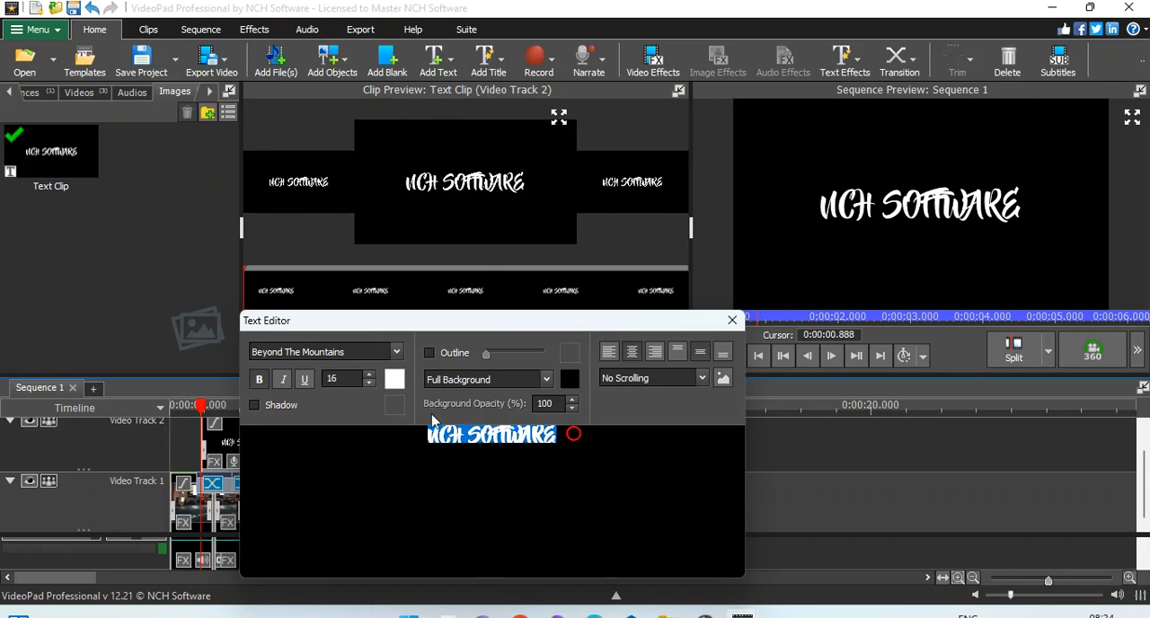
pyautogui.click(396, 352)
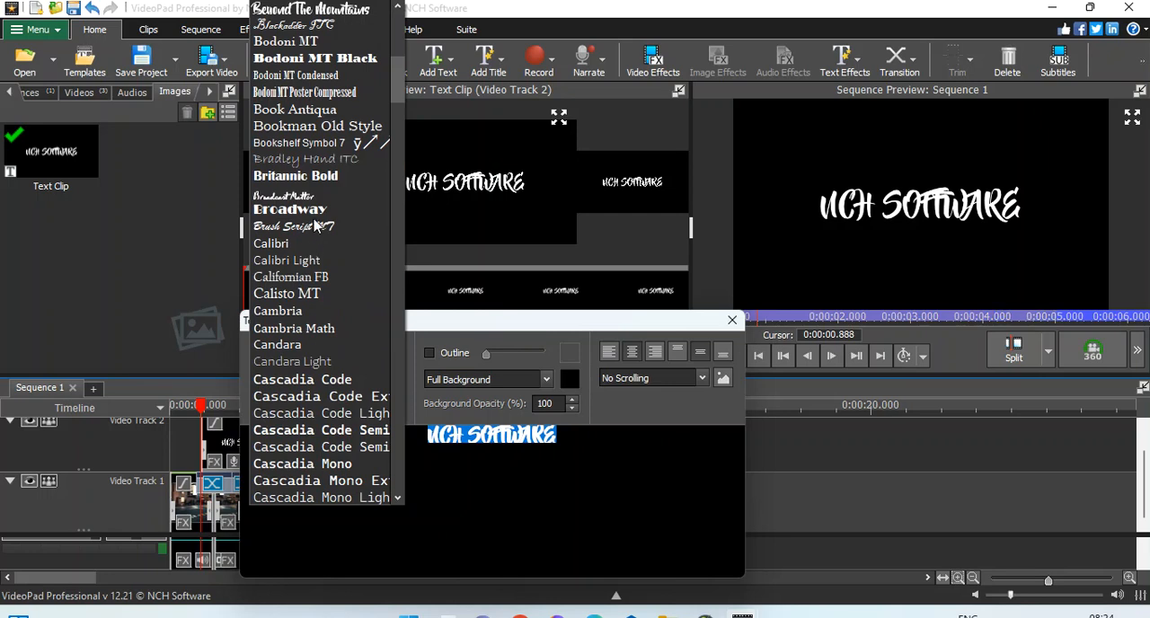
pyautogui.click(342, 431)
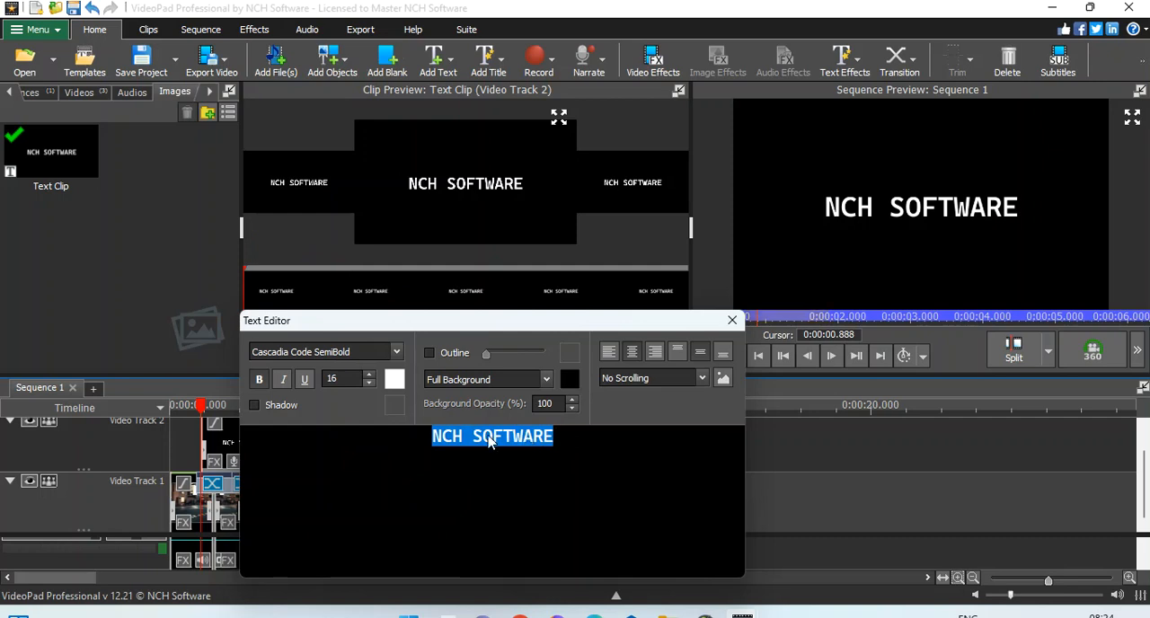
# Step: Colour only the letter C in "NCH" red (ff0000)
pyautogui.click(450, 435)
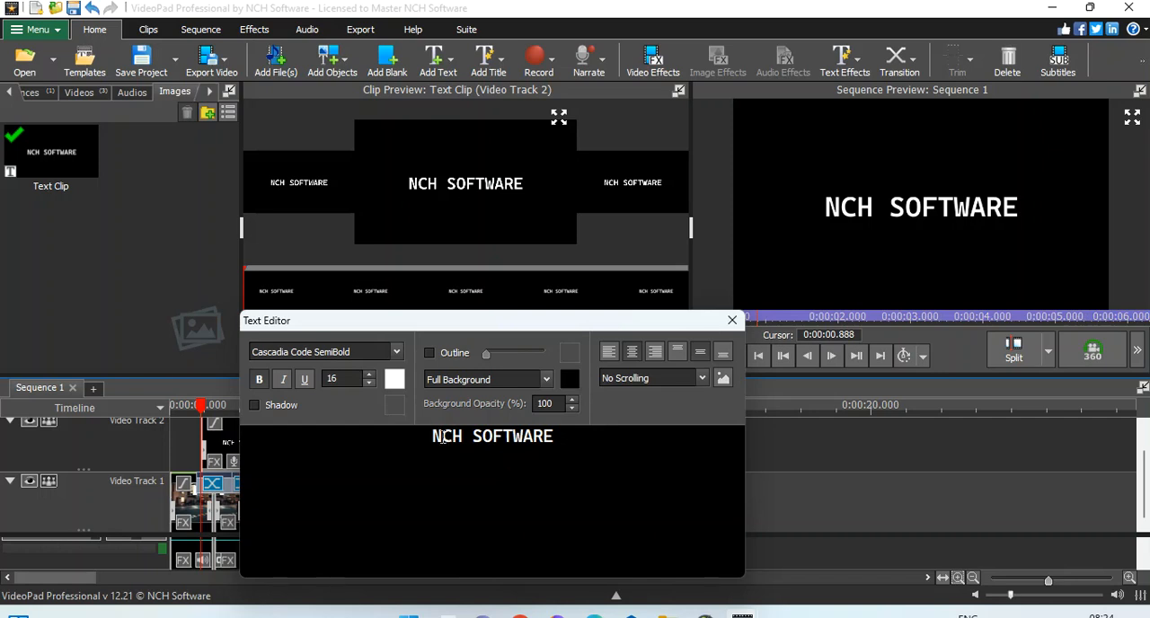
pyautogui.moveTo(444, 438); pyautogui.dragTo(455, 437)
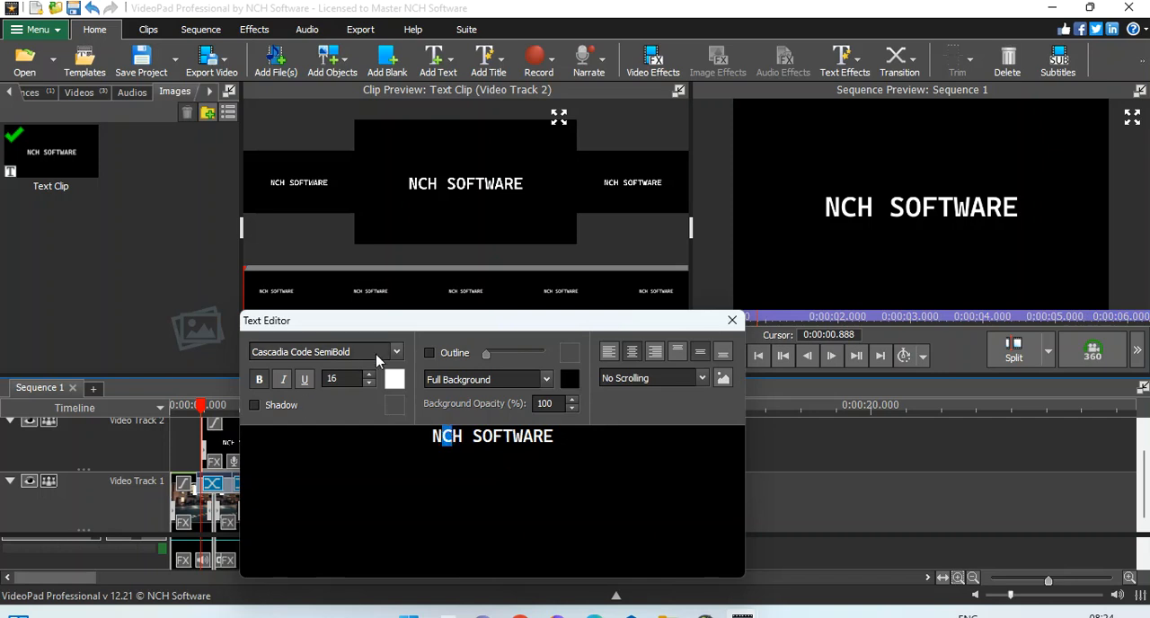
pyautogui.click(392, 380)
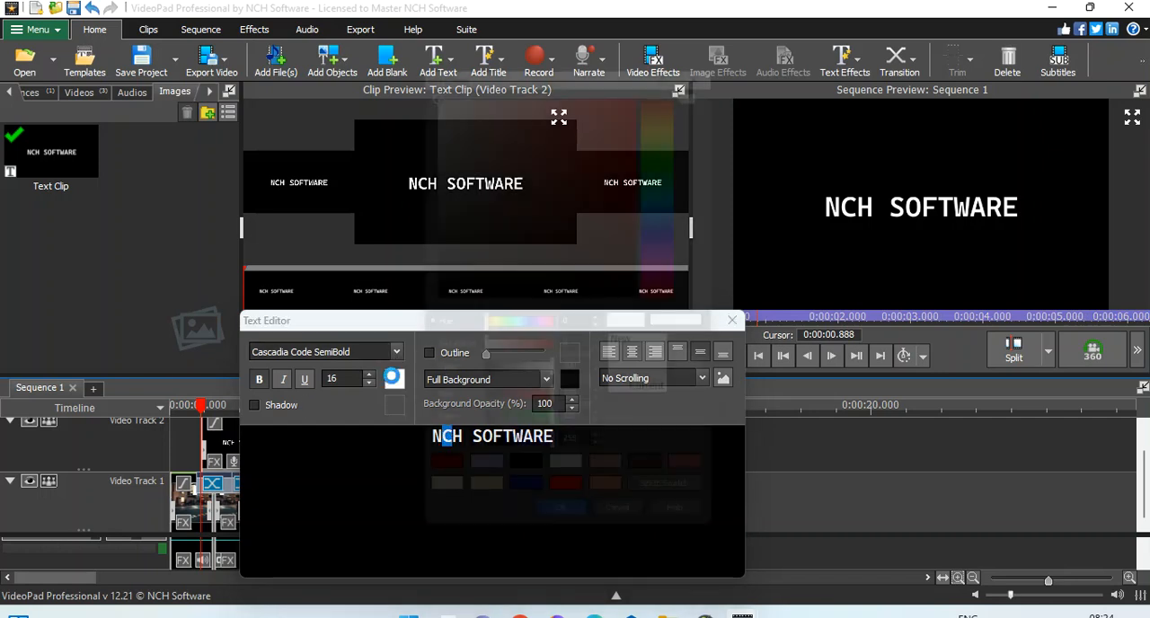
pyautogui.moveTo(627, 85); pyautogui.dragTo(687, 72)
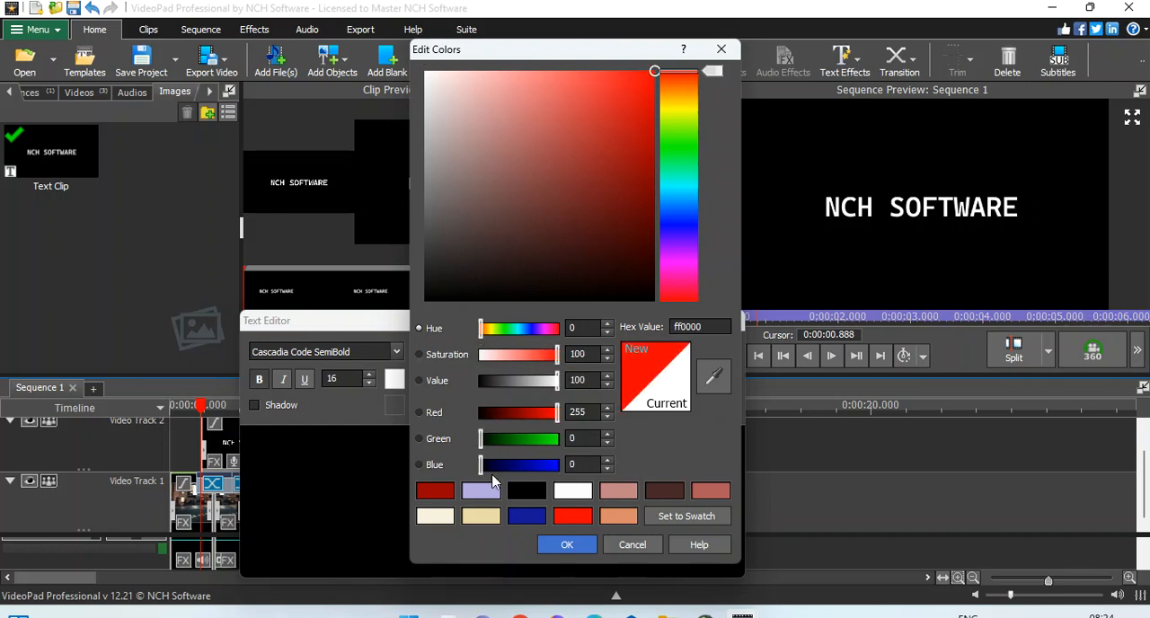
pyautogui.click(553, 547)
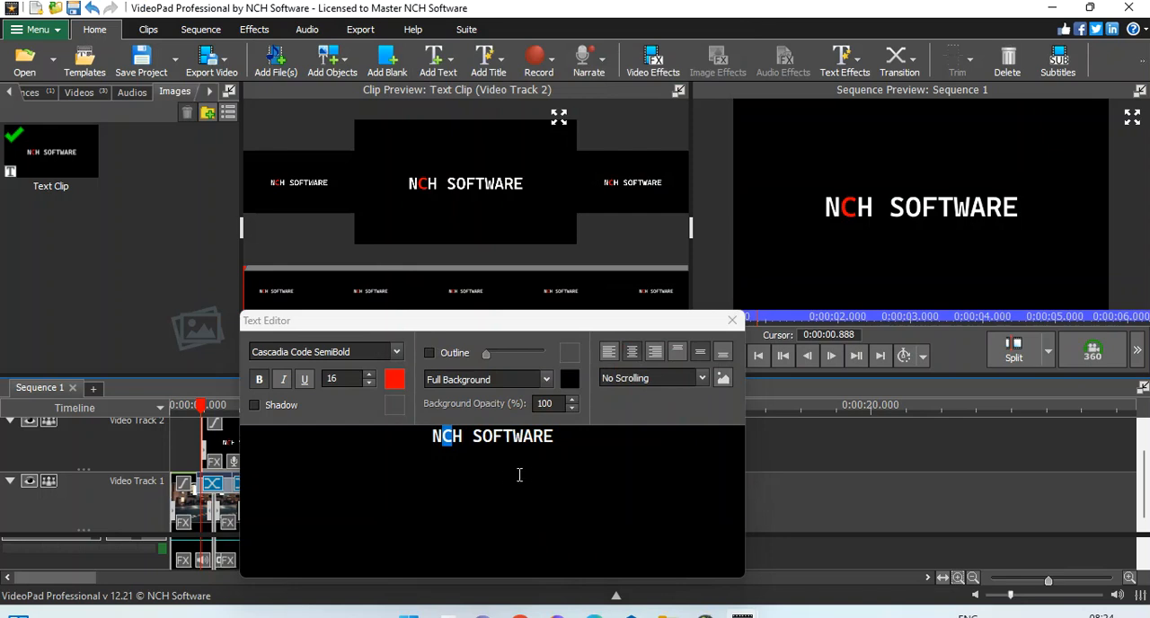
# Step: Set the title's background opacity to 0% and close the text editor
pyautogui.click(559, 437)
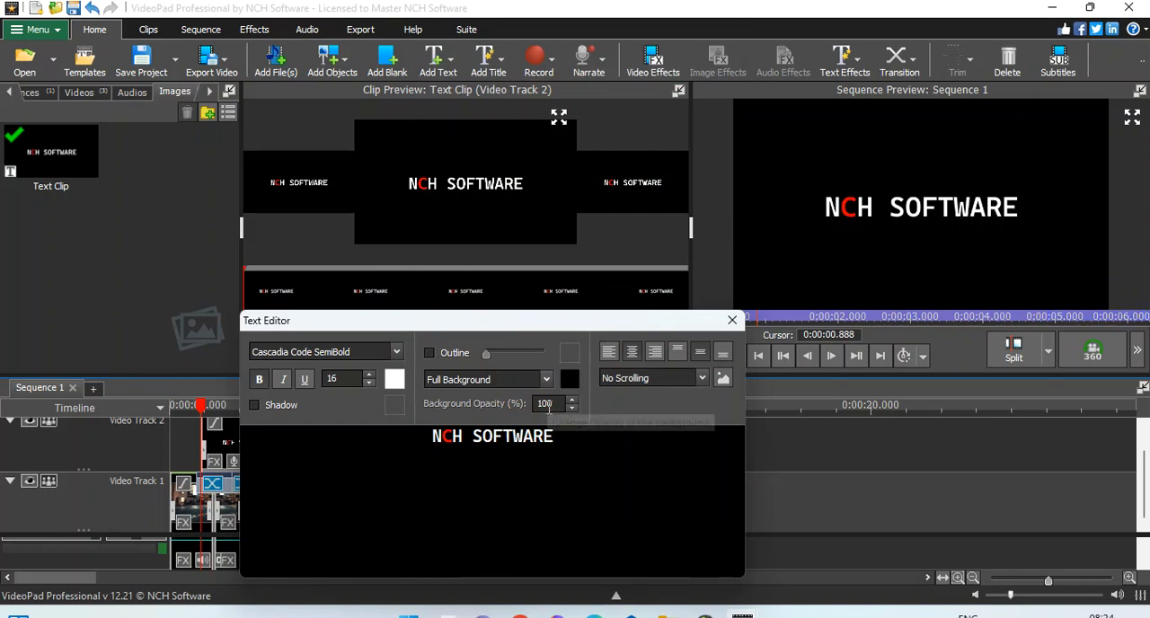
pyautogui.moveTo(552, 406); pyautogui.dragTo(527, 410)
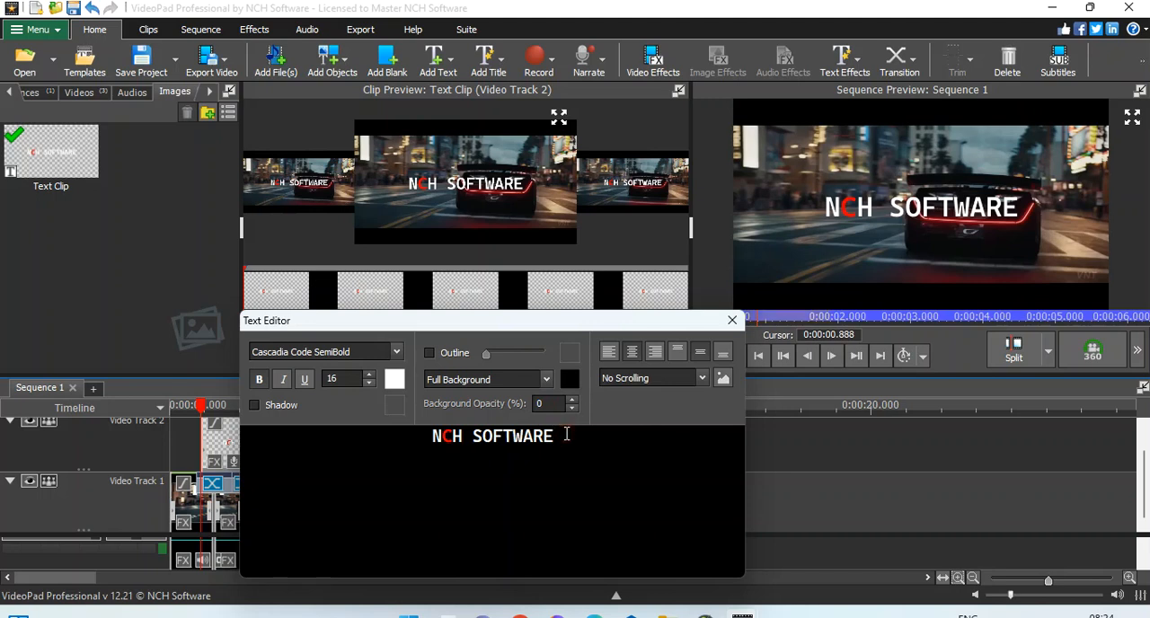
pyautogui.click(733, 321)
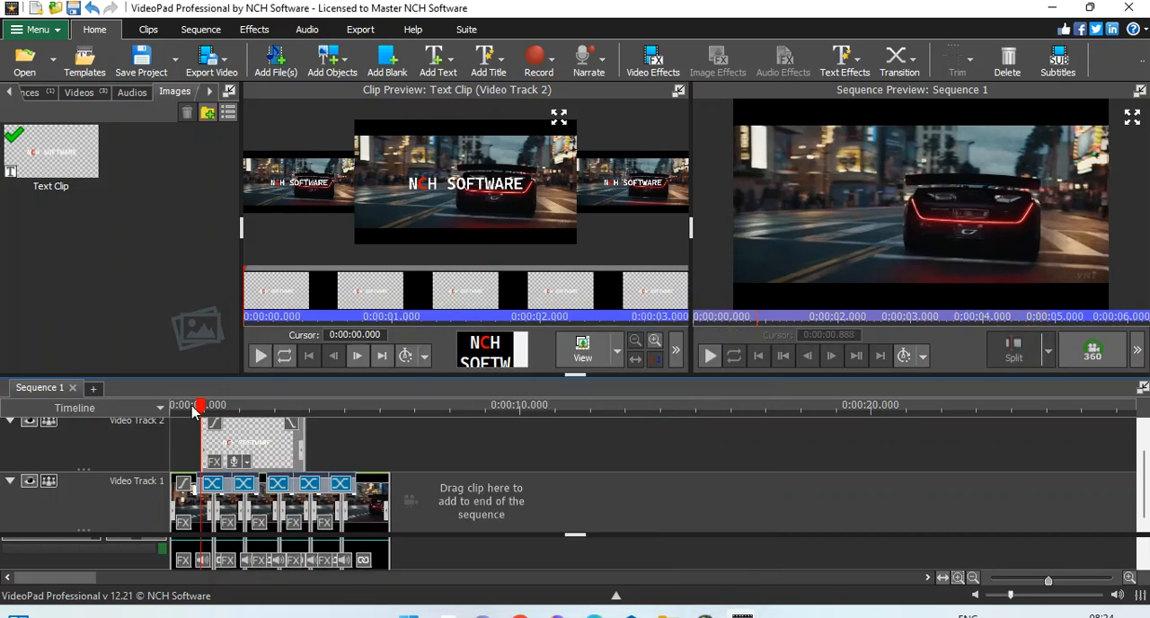
# Step: Play the sequence from the beginning to check the title over the car footage
pyautogui.moveTo(180, 410); pyautogui.dragTo(135, 407)
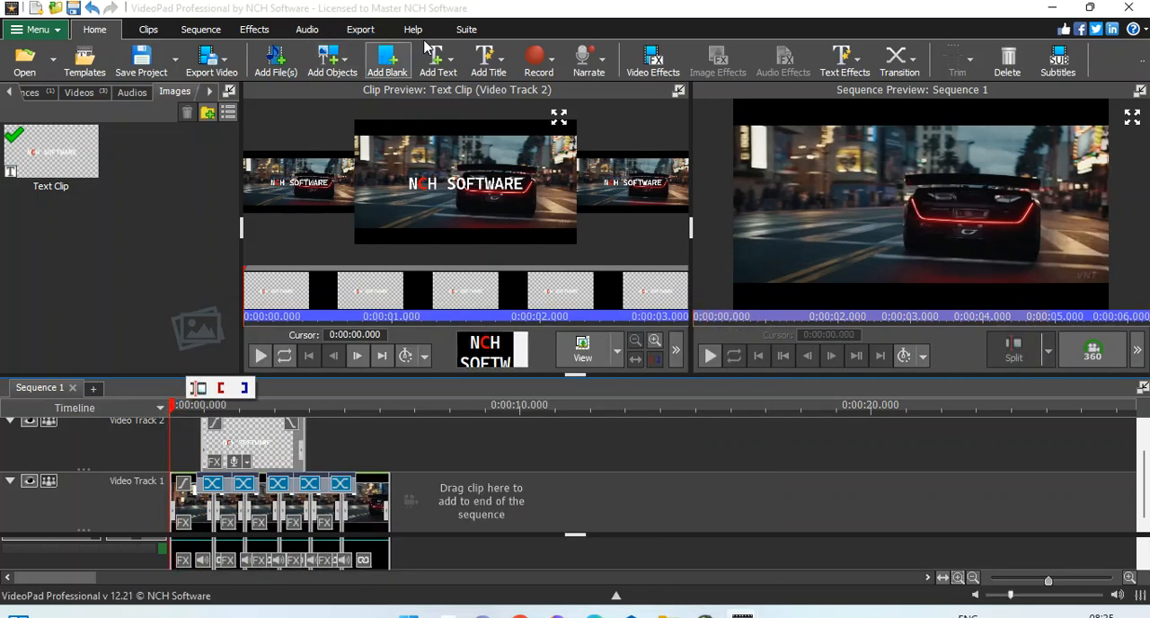
pyautogui.click(457, 33)
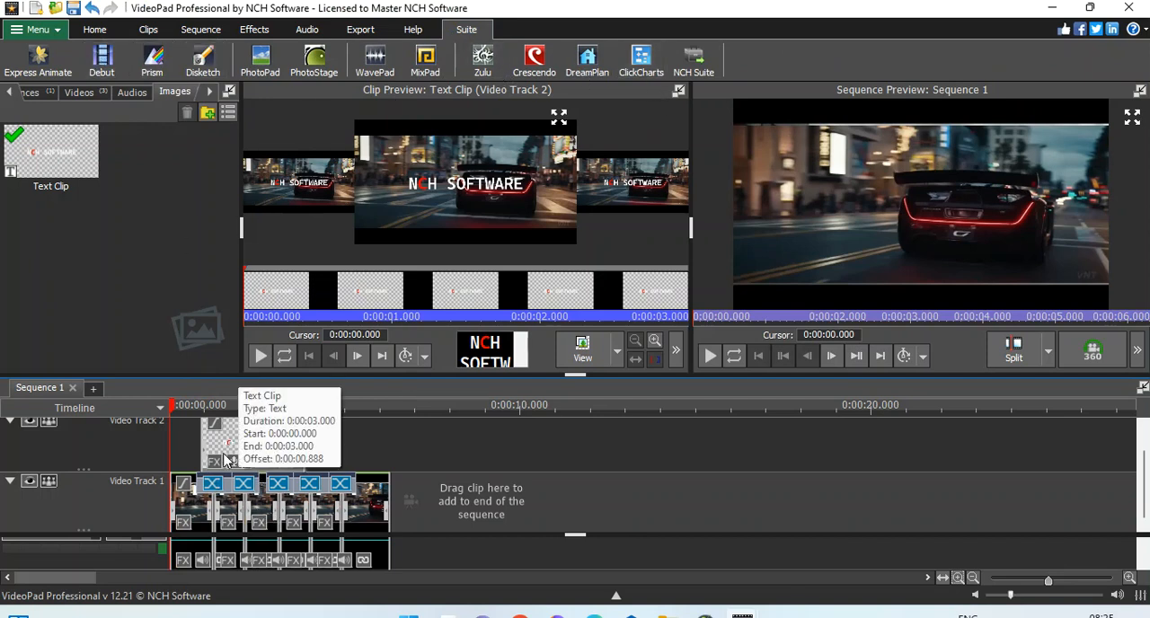
pyautogui.press('space')
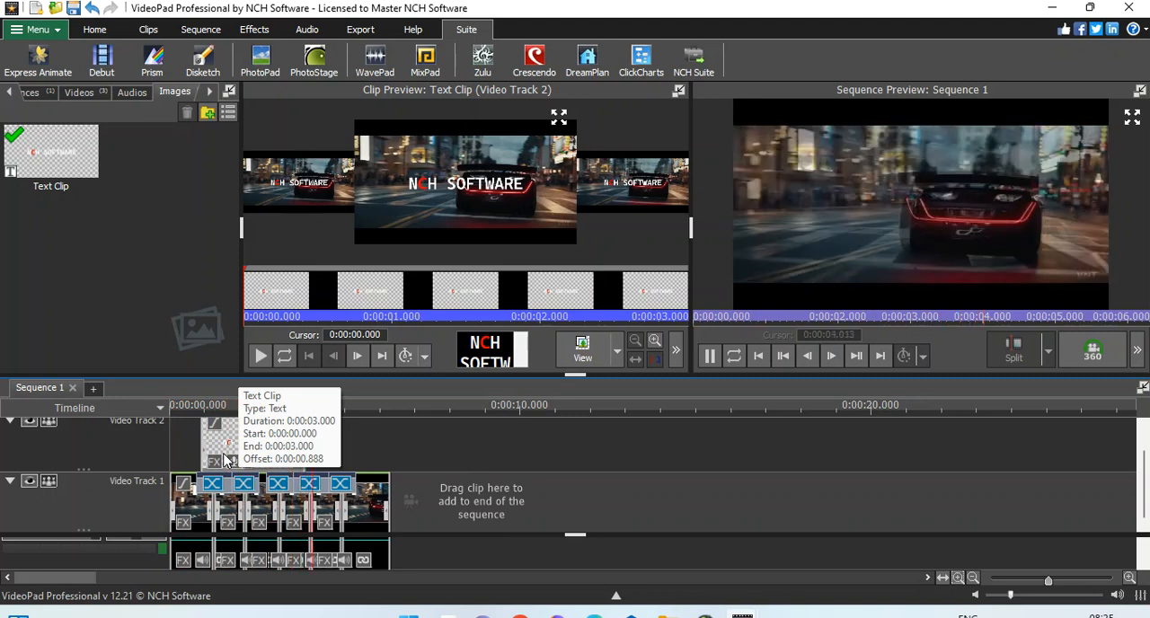
pyautogui.press('space')
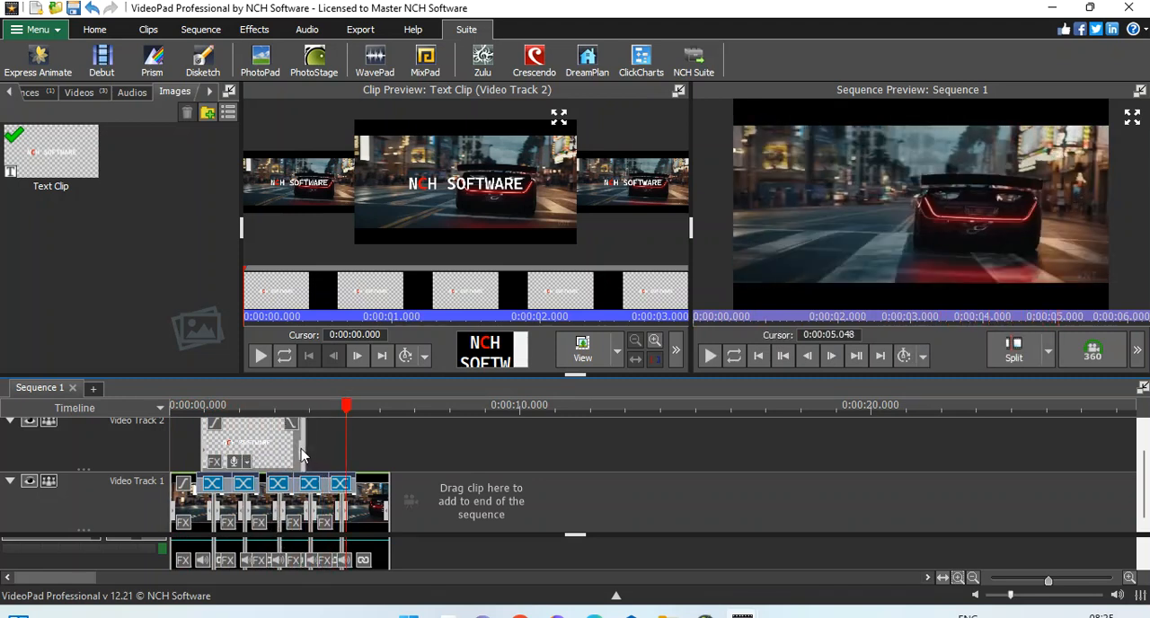
# Step: Extend the end of the text clip on Video Track 2 to about 5.57 seconds on the timeline
pyautogui.moveTo(306, 455); pyautogui.dragTo(344, 441)
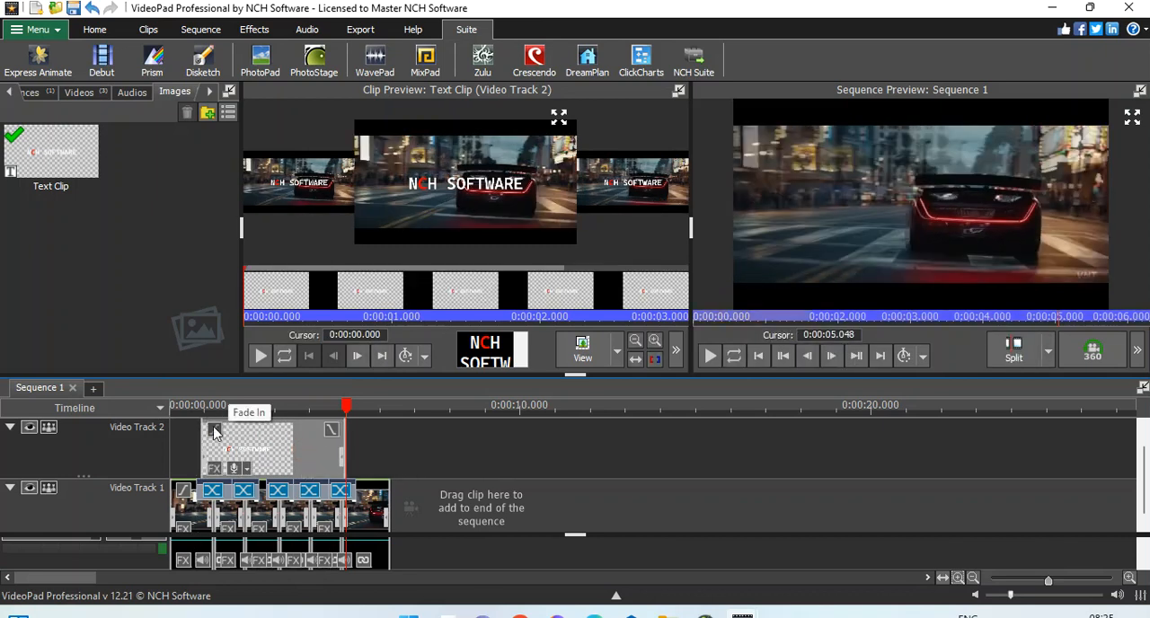
pyautogui.click(364, 423)
pyautogui.moveTo(350, 442); pyautogui.dragTo(363, 442)
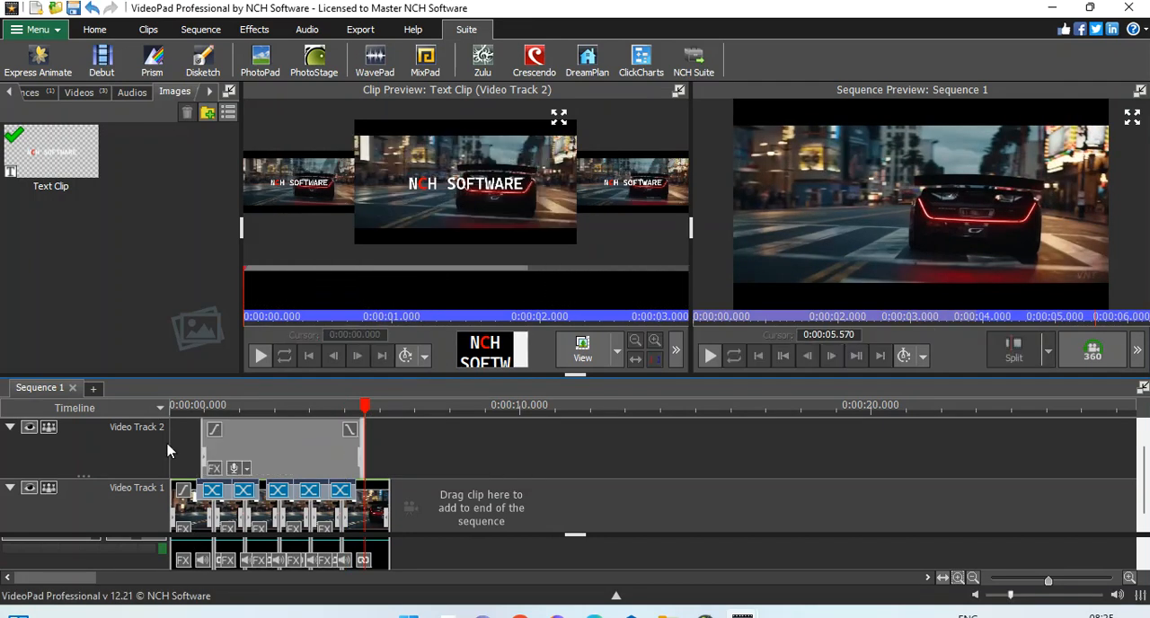
# Step: Give the text clip a fade-in with a duration of 1 second (0:00:01.000)
pyautogui.click(216, 435)
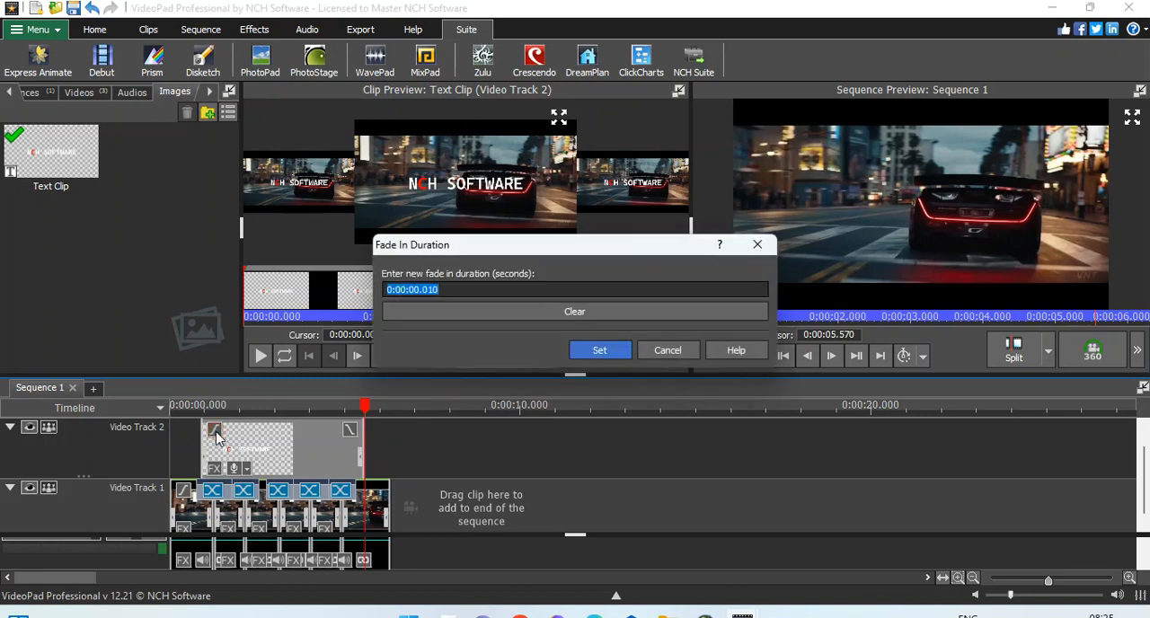
pyautogui.click(433, 291)
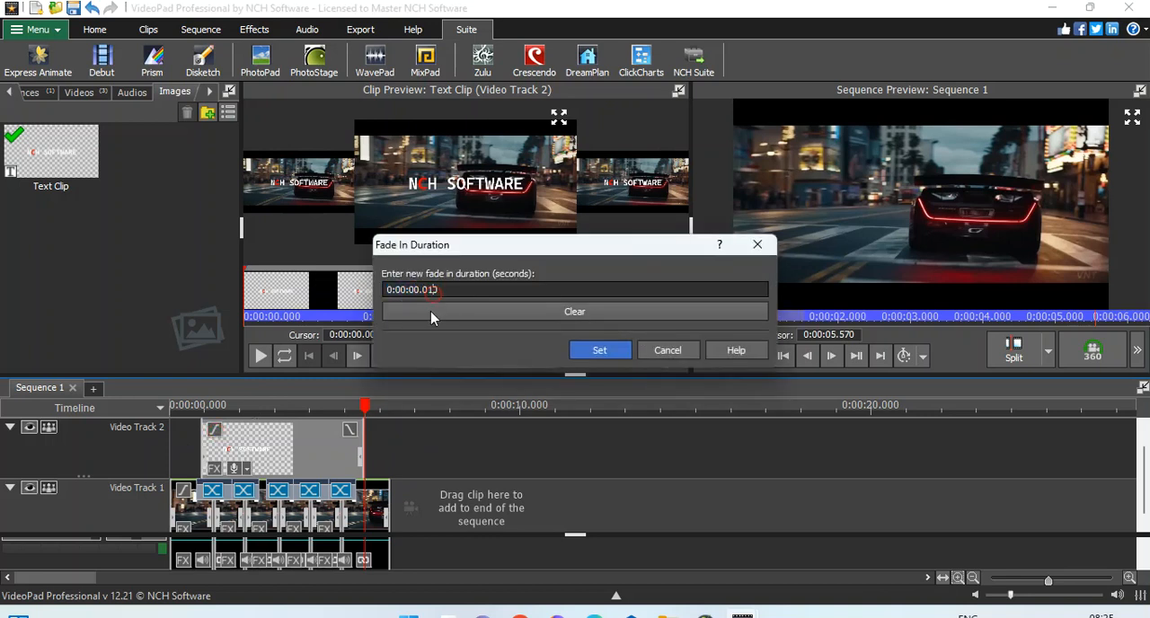
pyautogui.write('00')
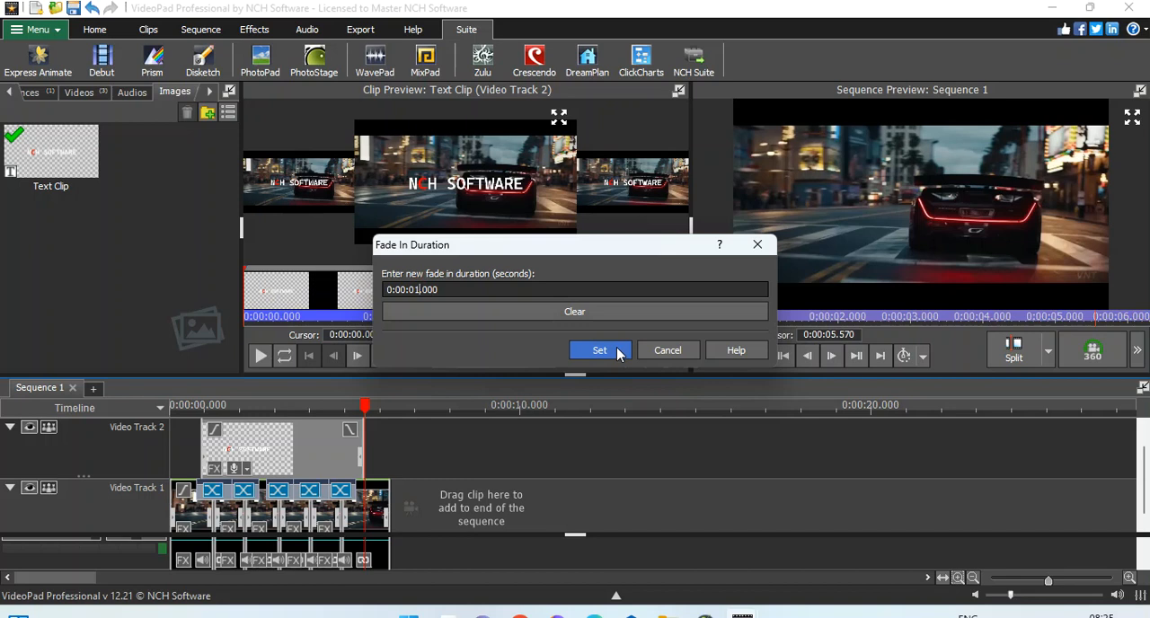
pyautogui.click(599, 351)
# Step: Play the sequence from near its start to check the title's fade-in
pyautogui.click(176, 406)
pyautogui.press('space')
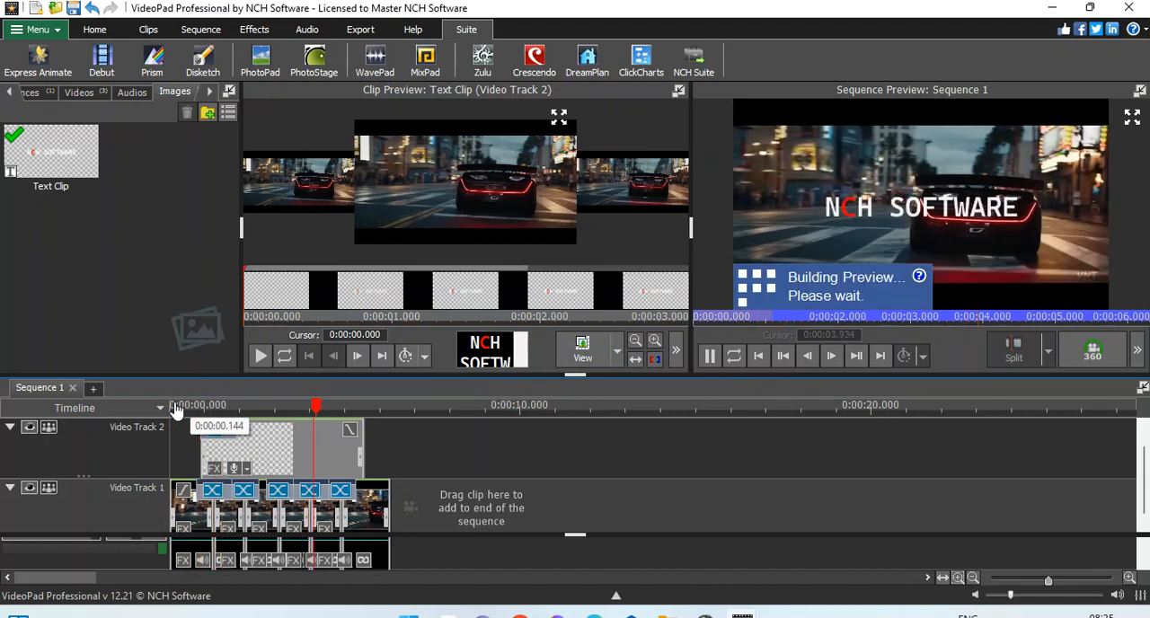
pyautogui.press('space')
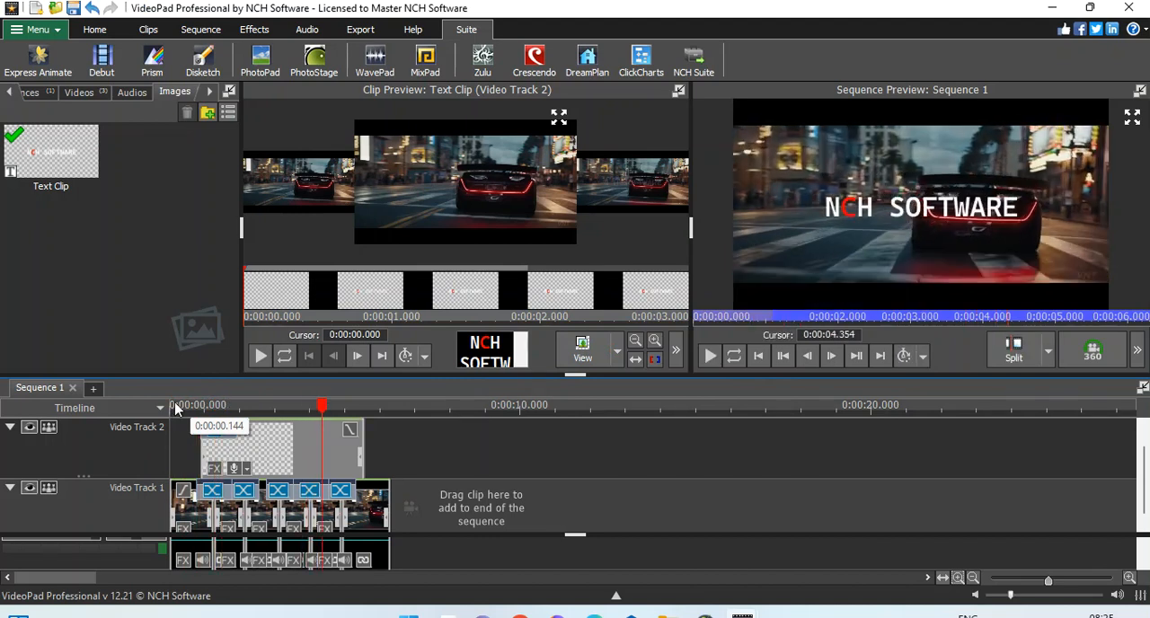
# Step: Apply a 1-second Blur transition to the end of the text clip and play the sequence to check it
pyautogui.click(352, 432)
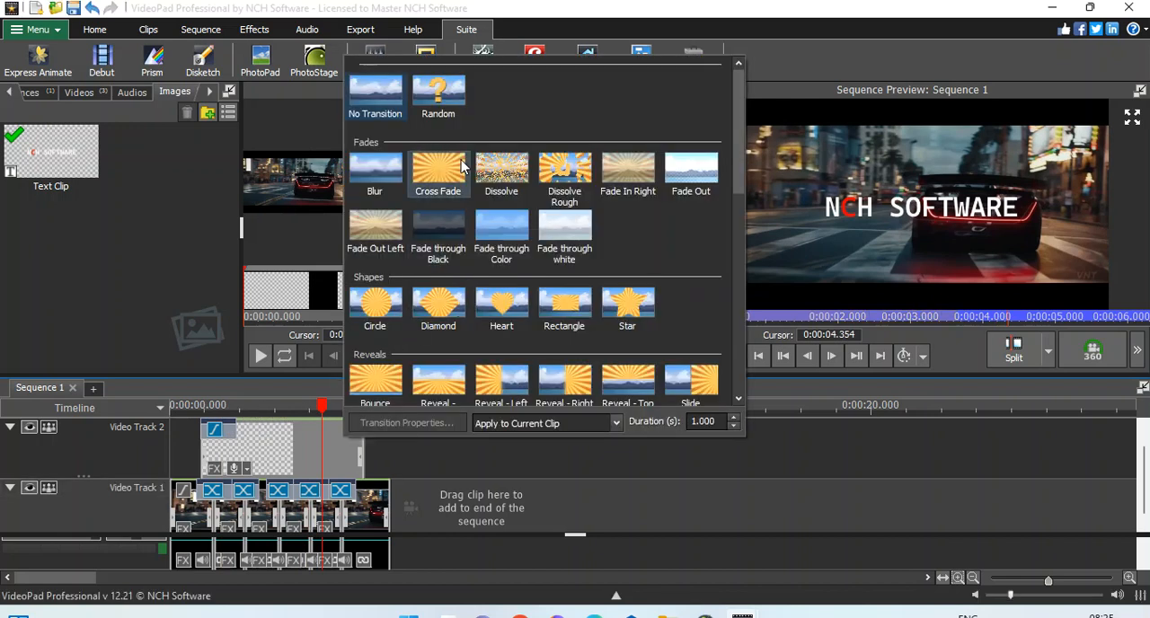
pyautogui.click(381, 185)
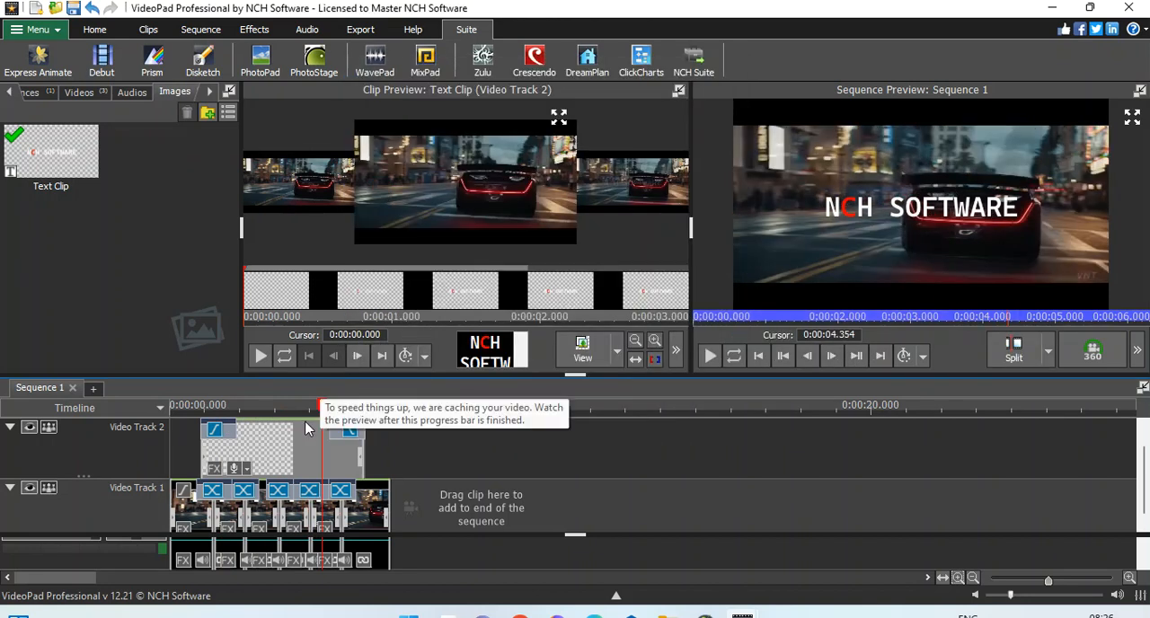
pyautogui.press('space')
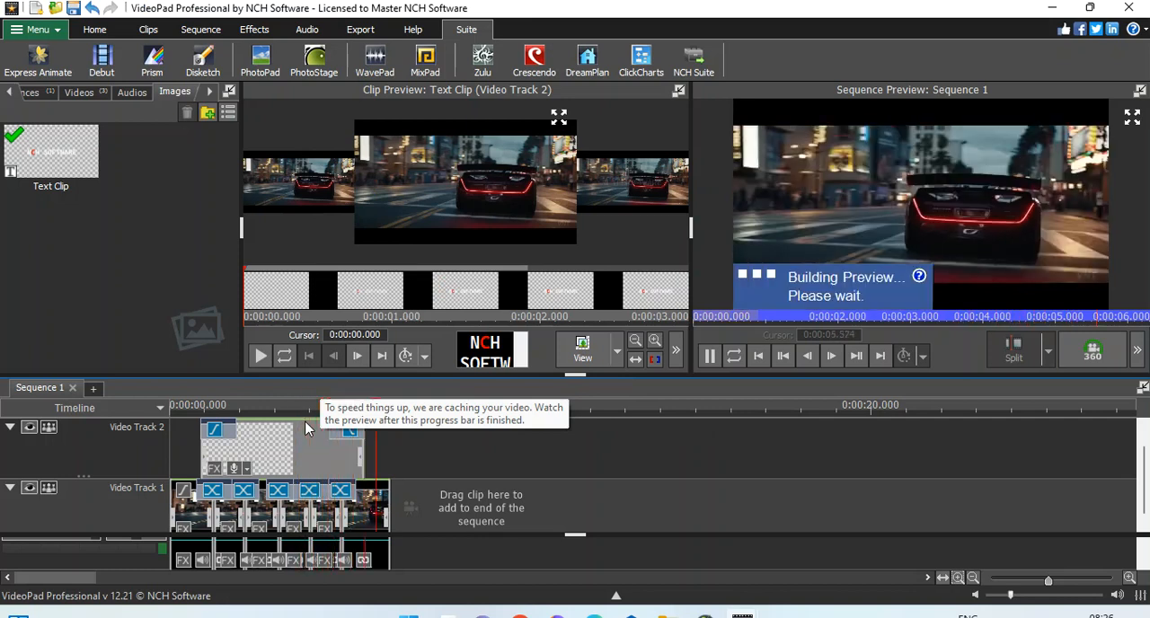
# Step: Check the text clip's fade-in duration and play the sequence around the clip's closing Blur transition
pyautogui.click(213, 432)
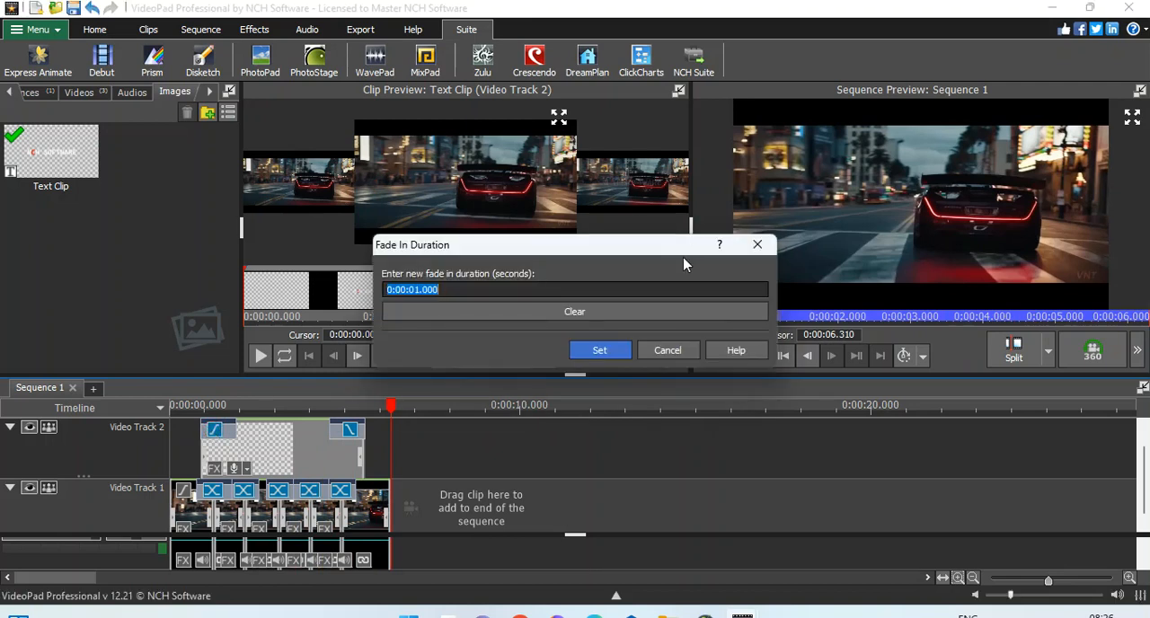
pyautogui.click(755, 245)
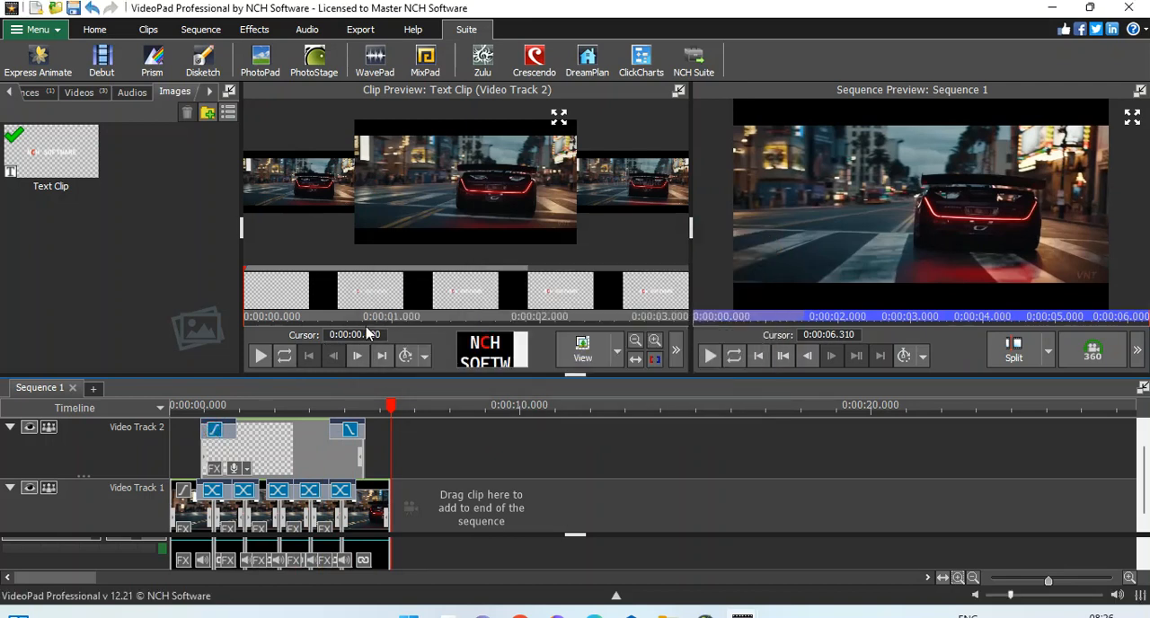
pyautogui.click(318, 407)
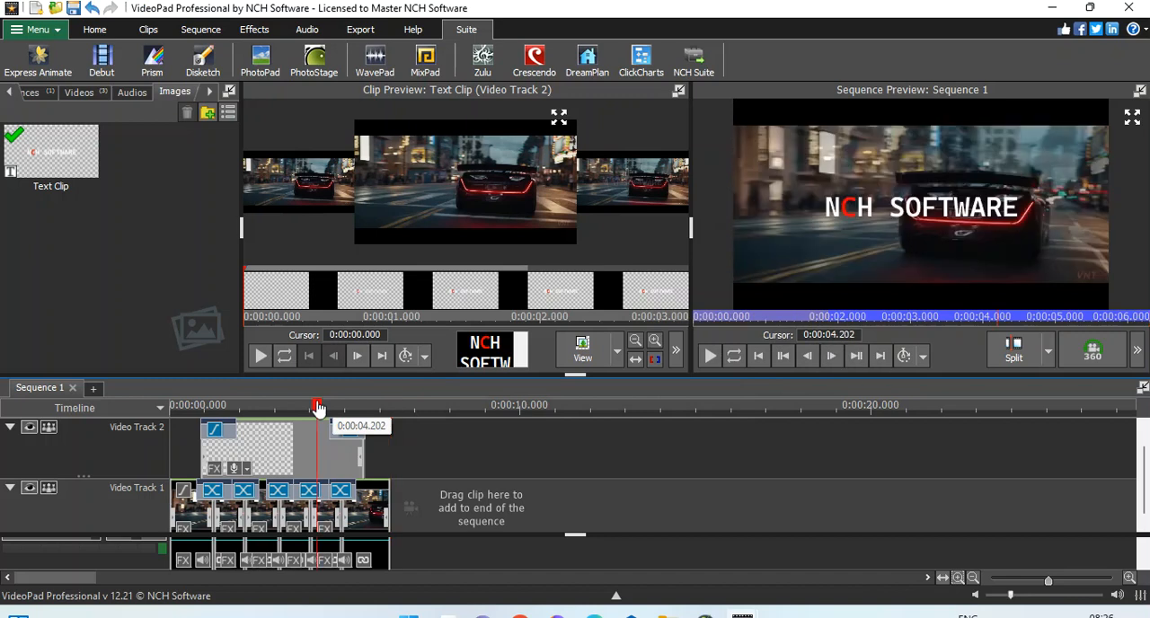
pyautogui.press('space')
pyautogui.press('space')
pyautogui.click(304, 408)
pyautogui.press('space')
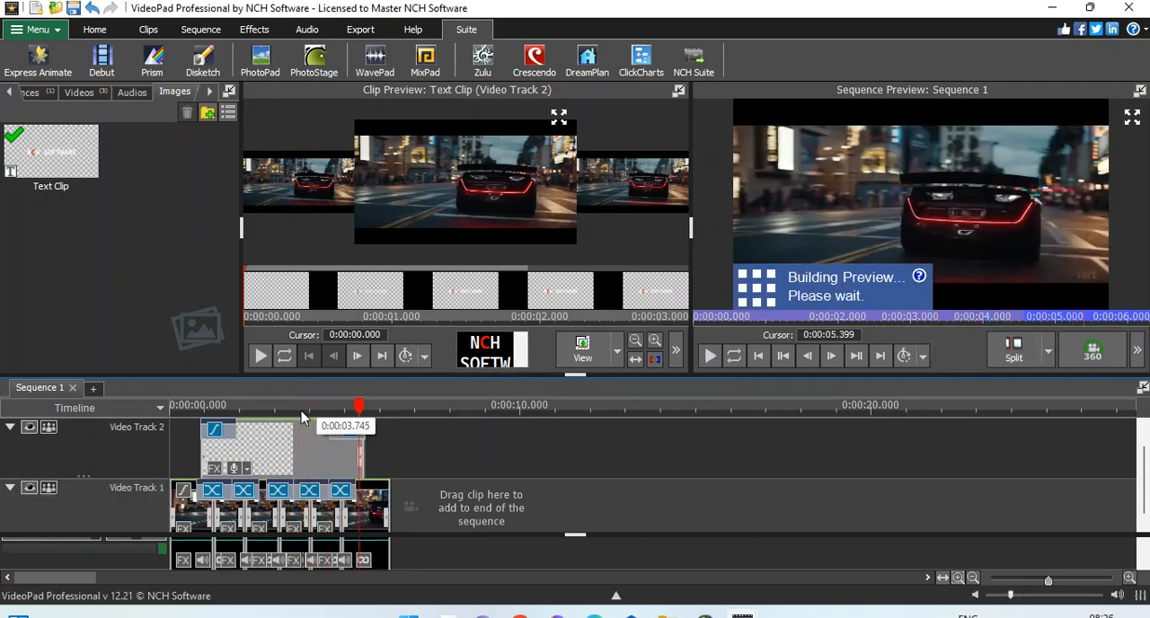
pyautogui.press('space')
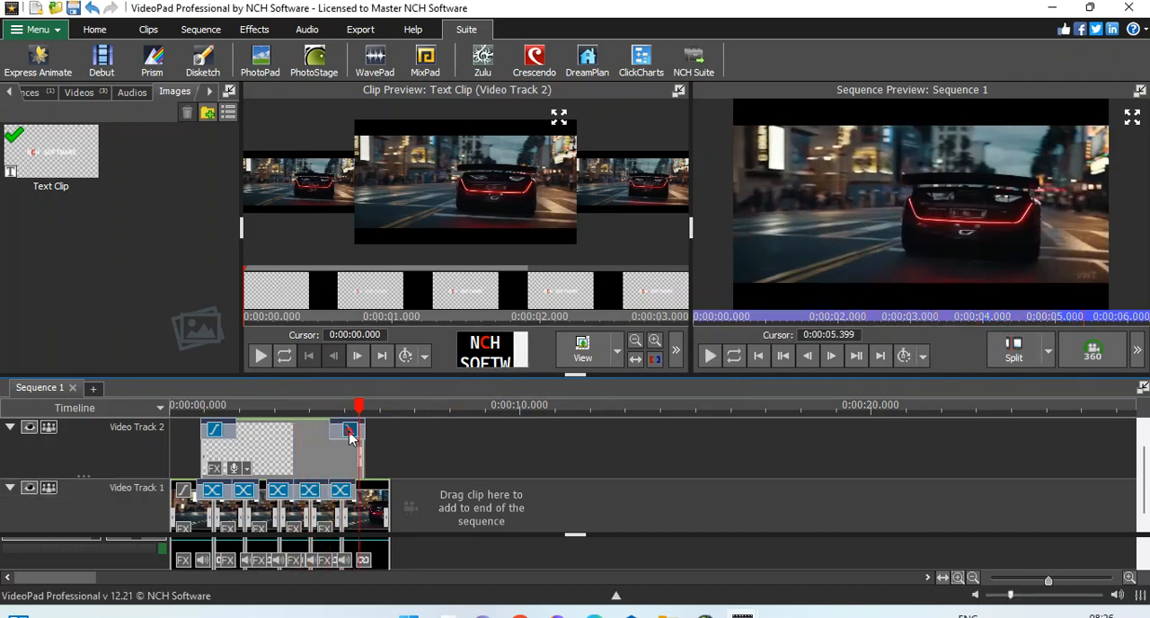
# Step: Set the duration of the text clip's closing transition to 1.5 seconds
pyautogui.click(350, 433)
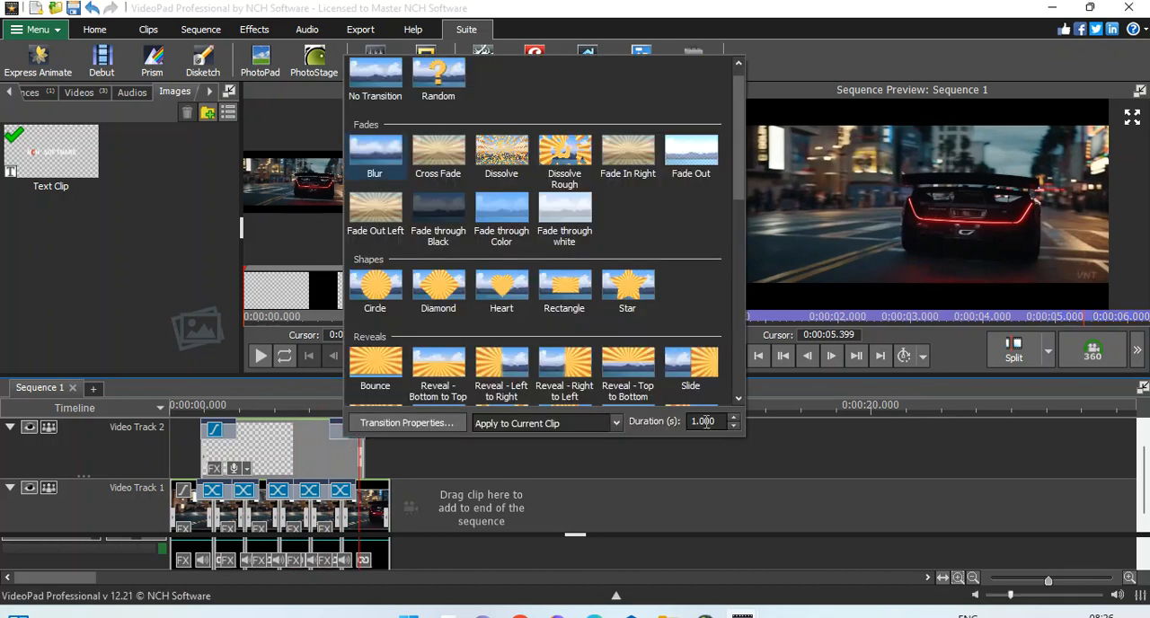
pyautogui.click(705, 421)
pyautogui.write('5')
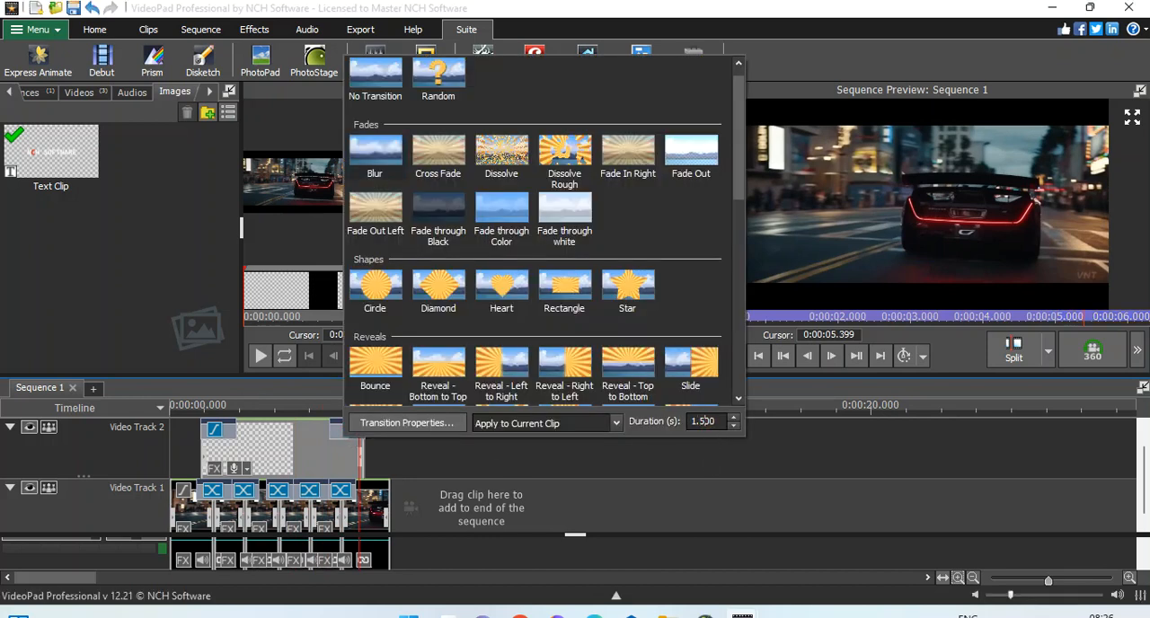
pyautogui.click(707, 459)
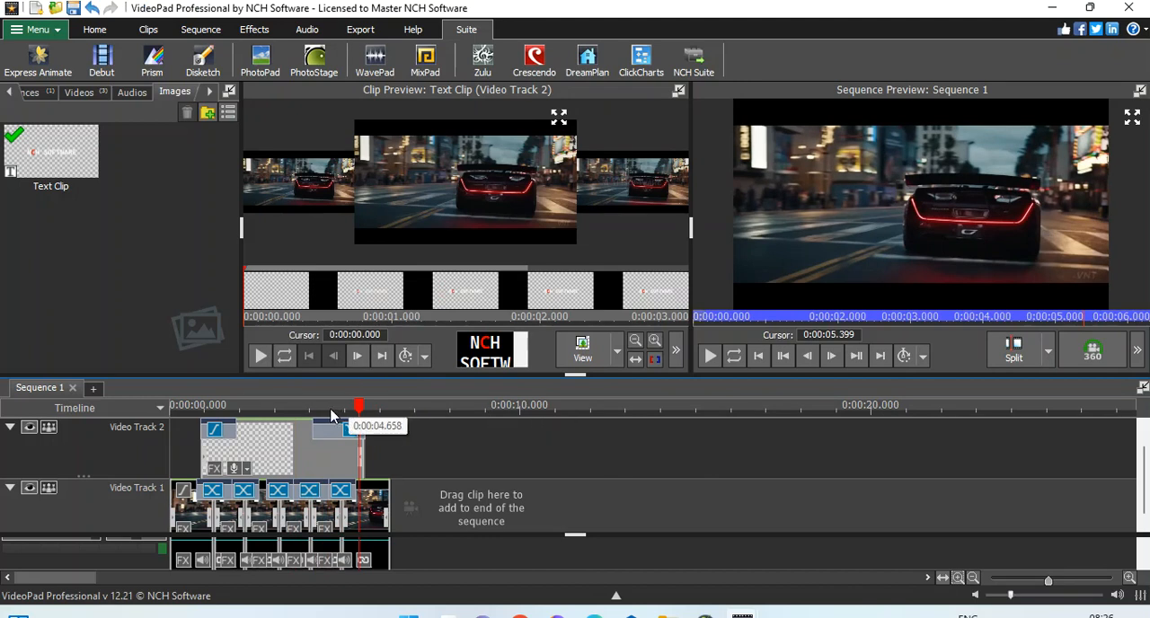
# Step: Play the sequence from its start to check the title's fade-in and lengthened closing transition
pyautogui.click(177, 406)
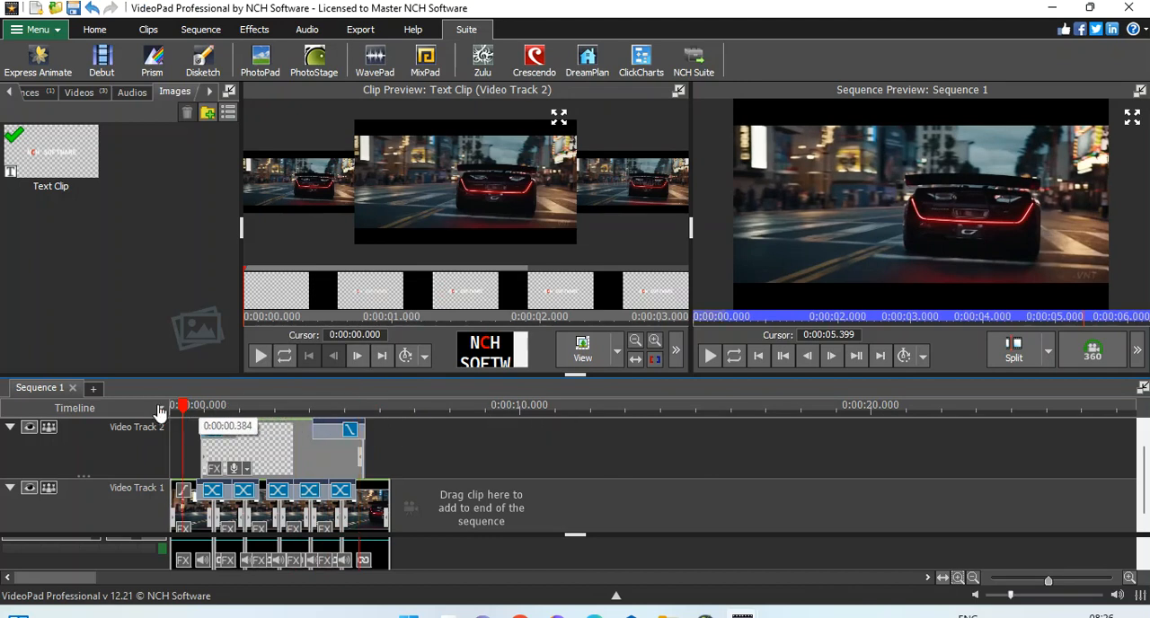
pyautogui.press('space')
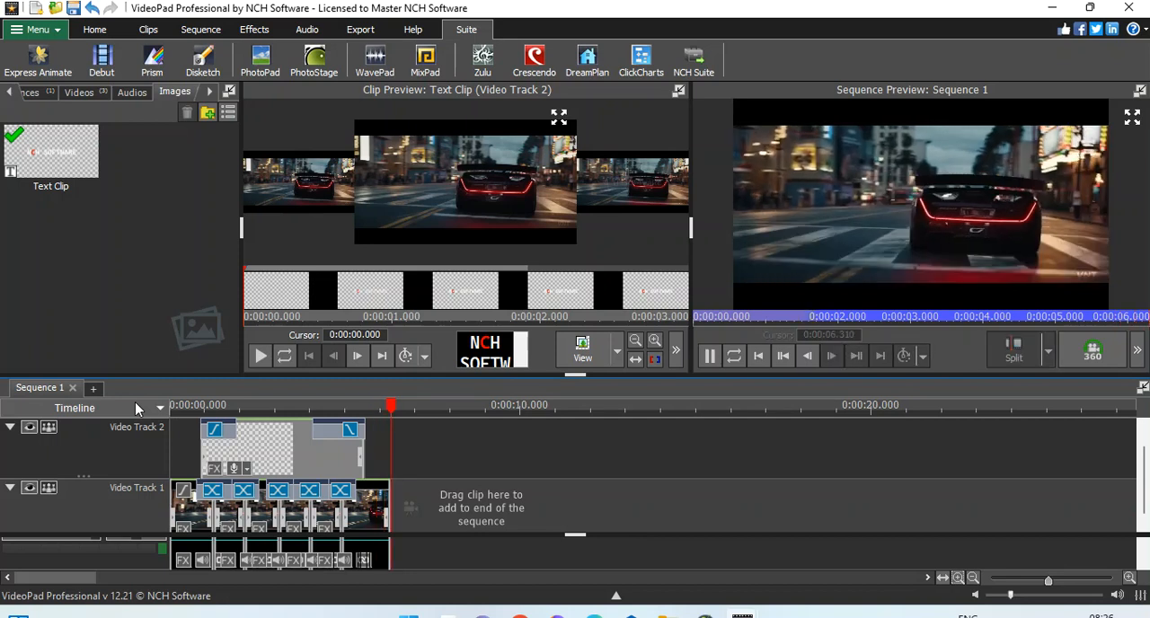
pyautogui.press('space')
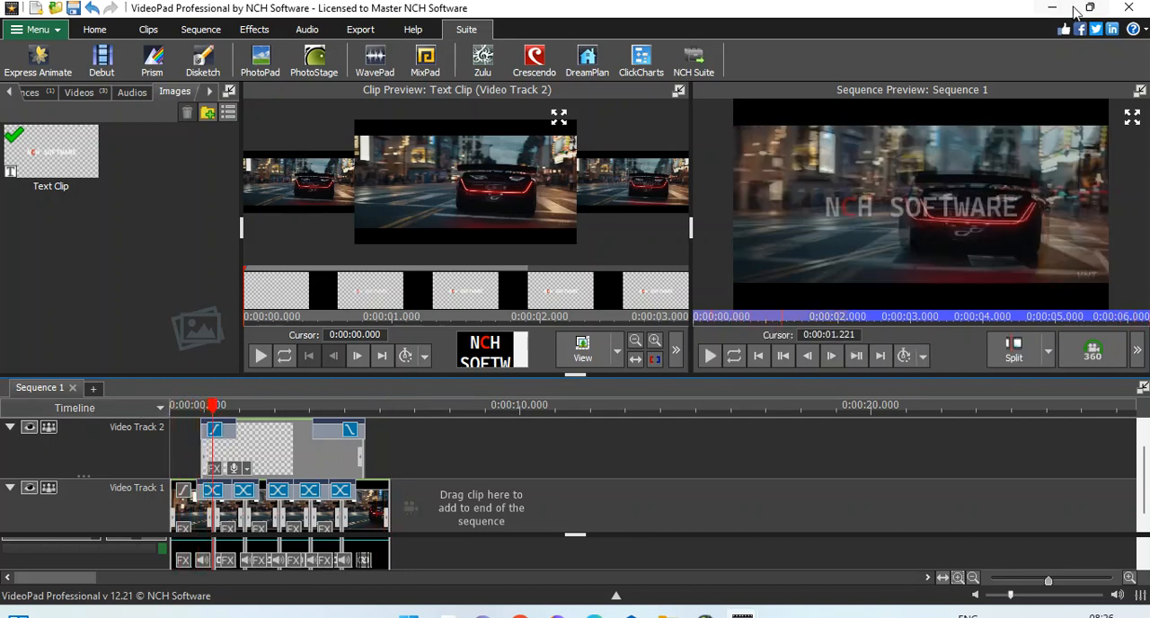
pyautogui.moveTo(714, 321); pyautogui.dragTo(688, 323)
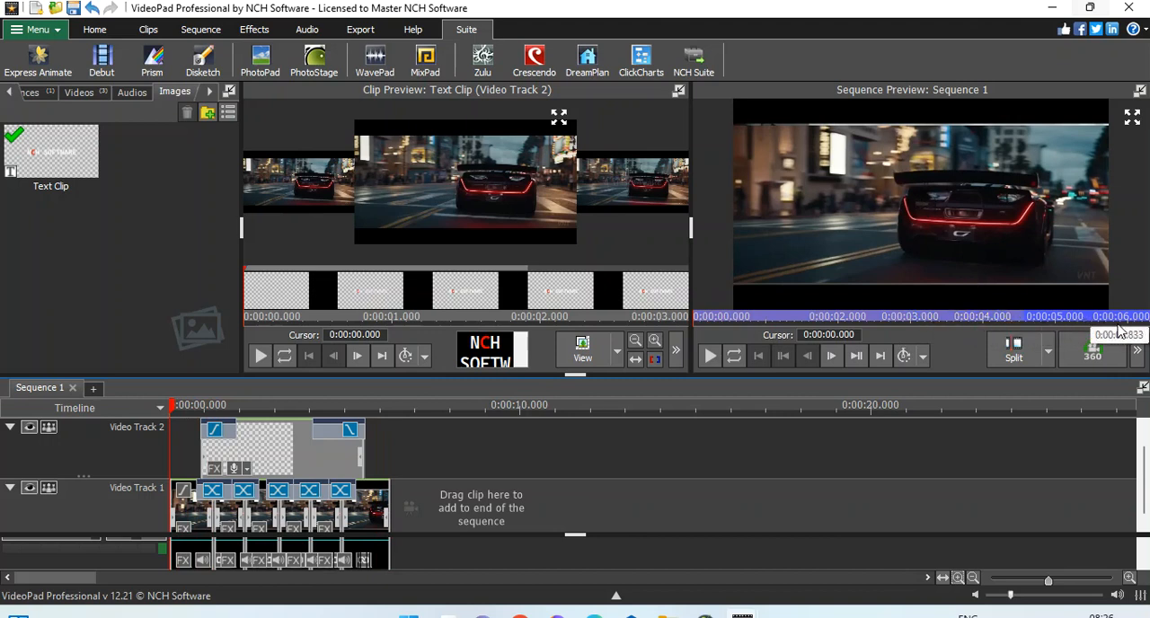
pyautogui.click(710, 358)
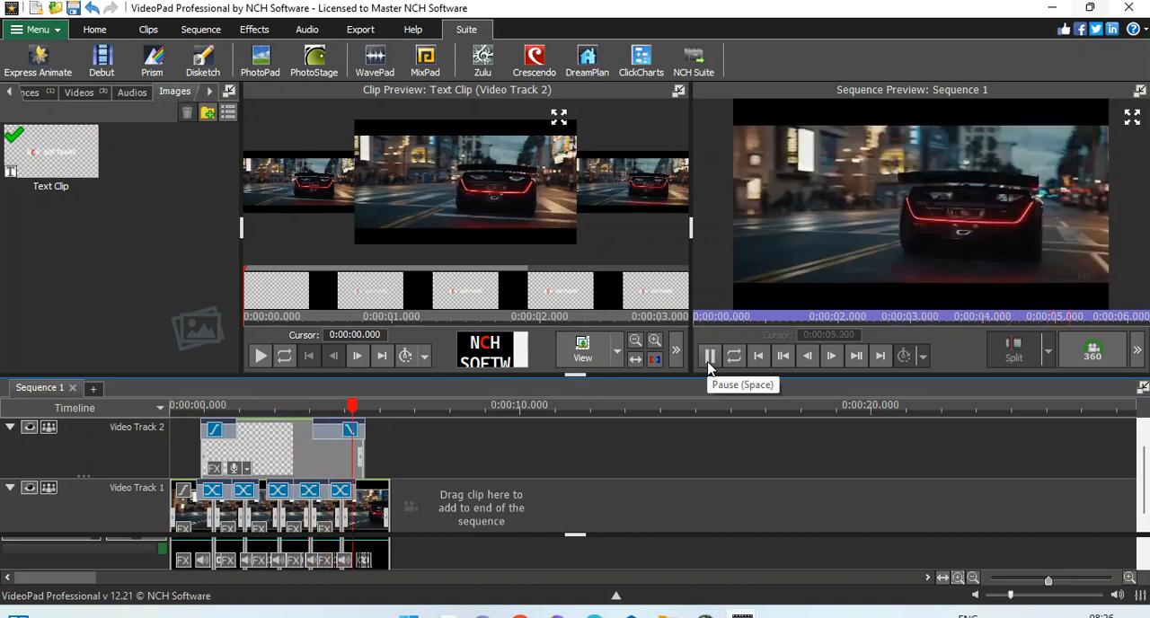
pyautogui.click(710, 357)
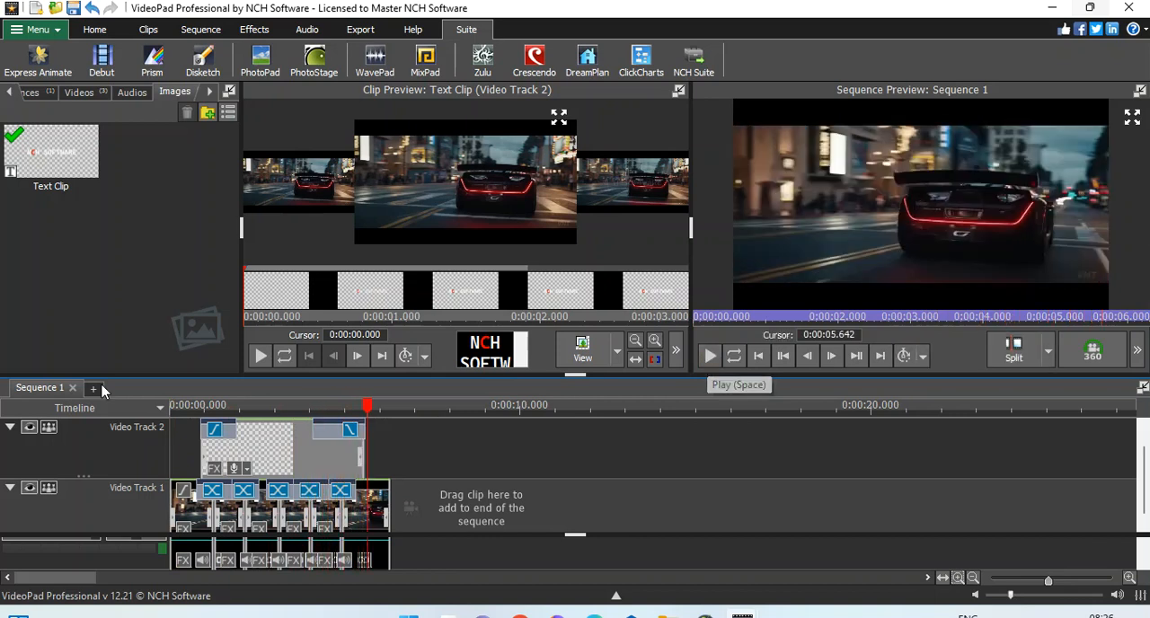
# Step: Add a Blur effect to the text clip on Video Track 2 with a blurriness of 50
pyautogui.click(215, 471)
pyautogui.click(566, 444)
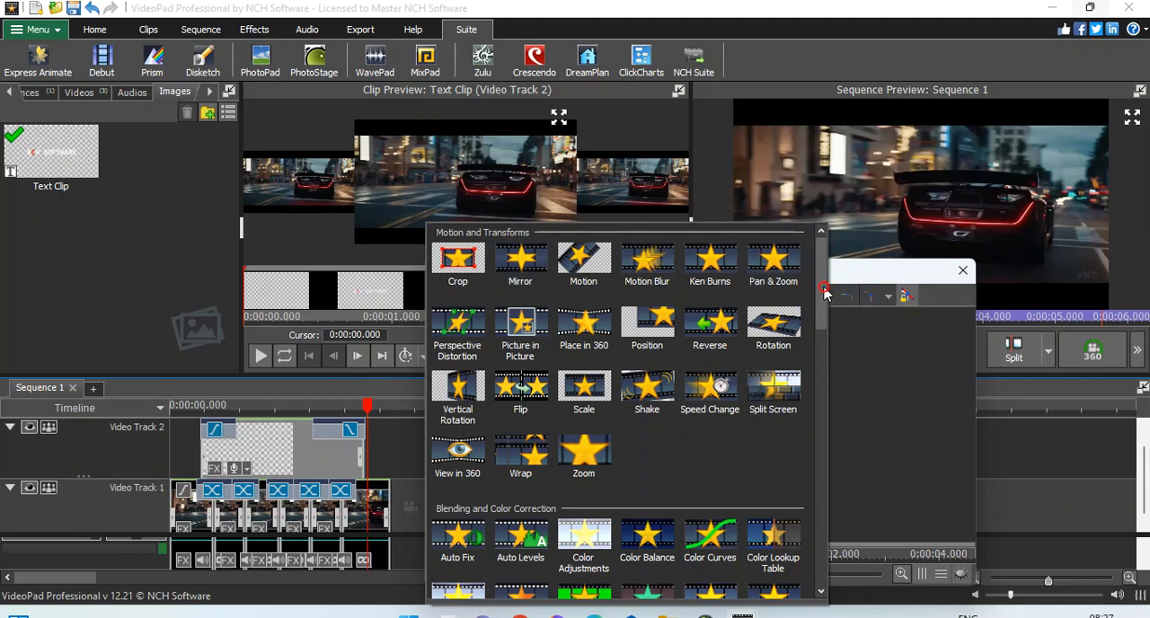
pyautogui.scroll(-1, 825, 295)
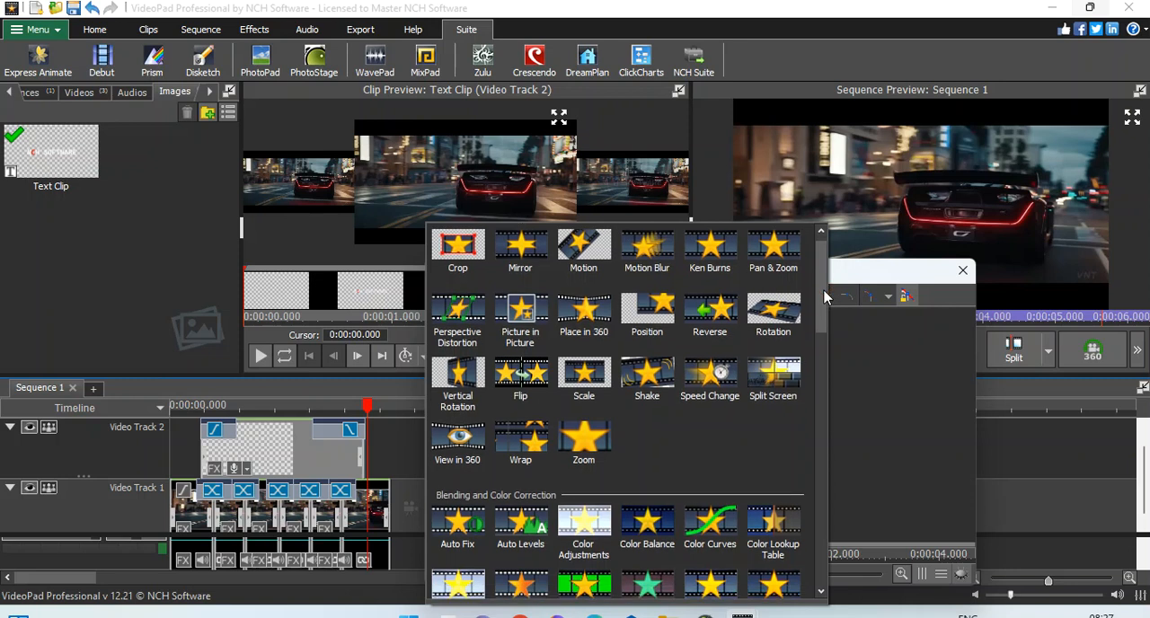
pyautogui.scroll(-1, 825, 297)
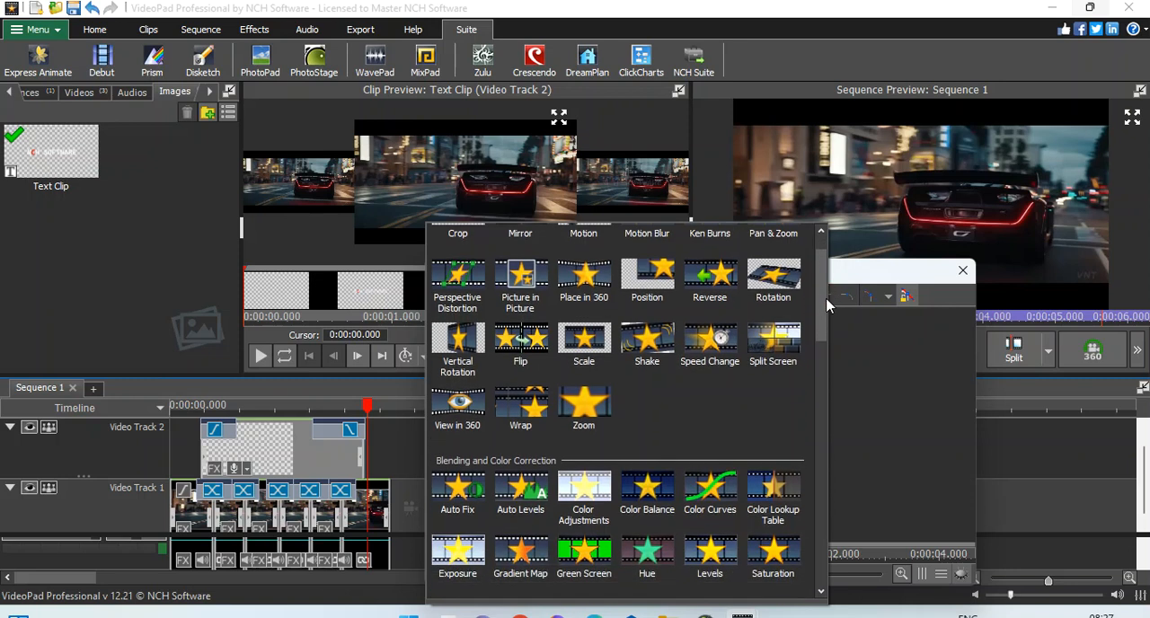
pyautogui.scroll(-2, 827, 310)
pyautogui.moveTo(828, 316); pyautogui.dragTo(831, 354)
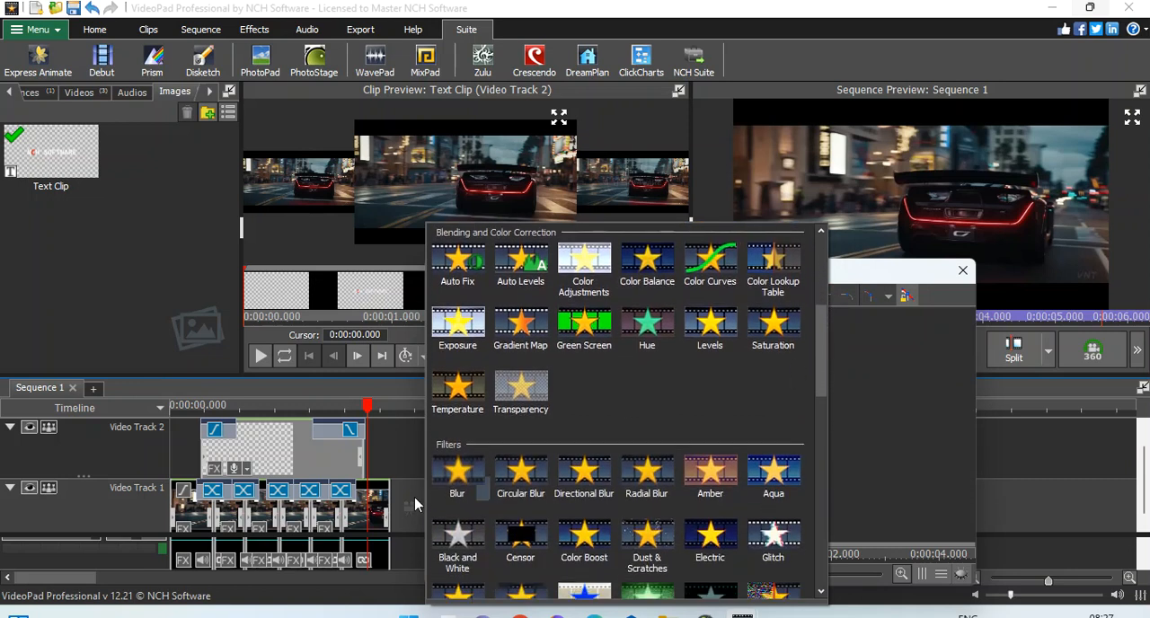
pyautogui.click(455, 478)
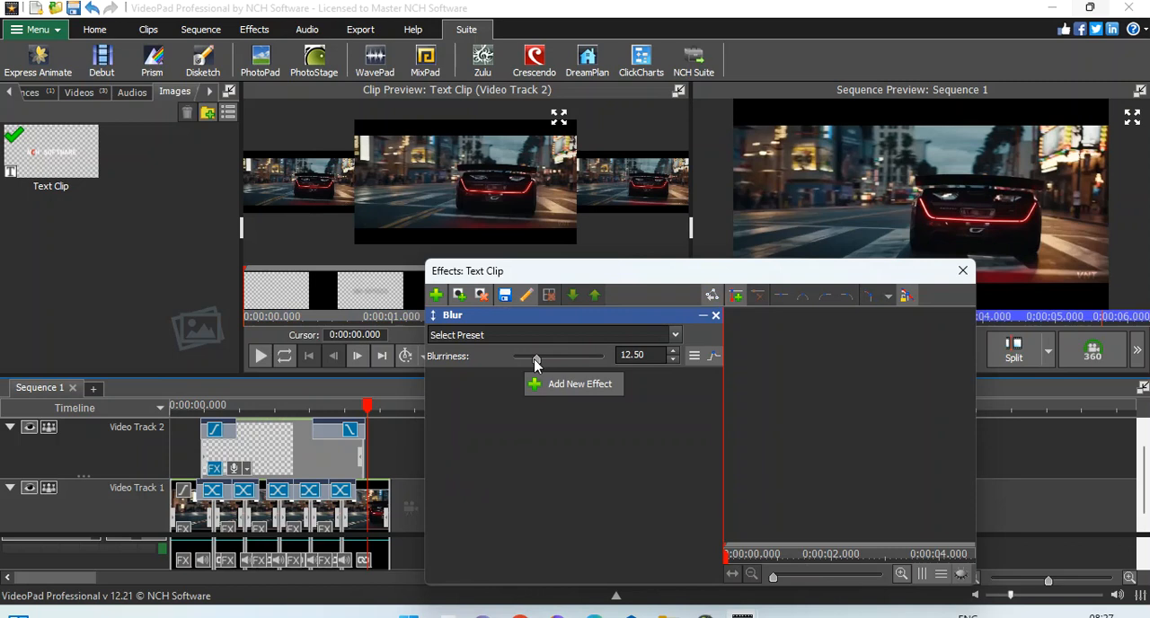
pyautogui.moveTo(606, 362); pyautogui.dragTo(608, 362)
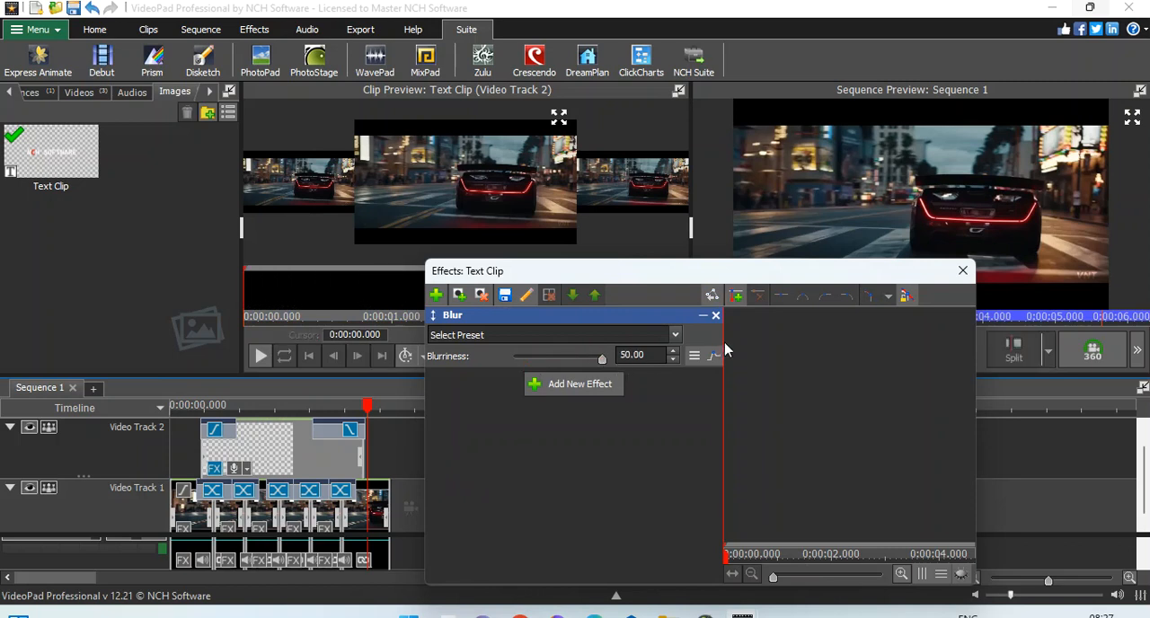
# Step: Keyframe the text clip's blurriness from 50 at the clip's start to 0 at about 0.96 seconds
pyautogui.click(738, 301)
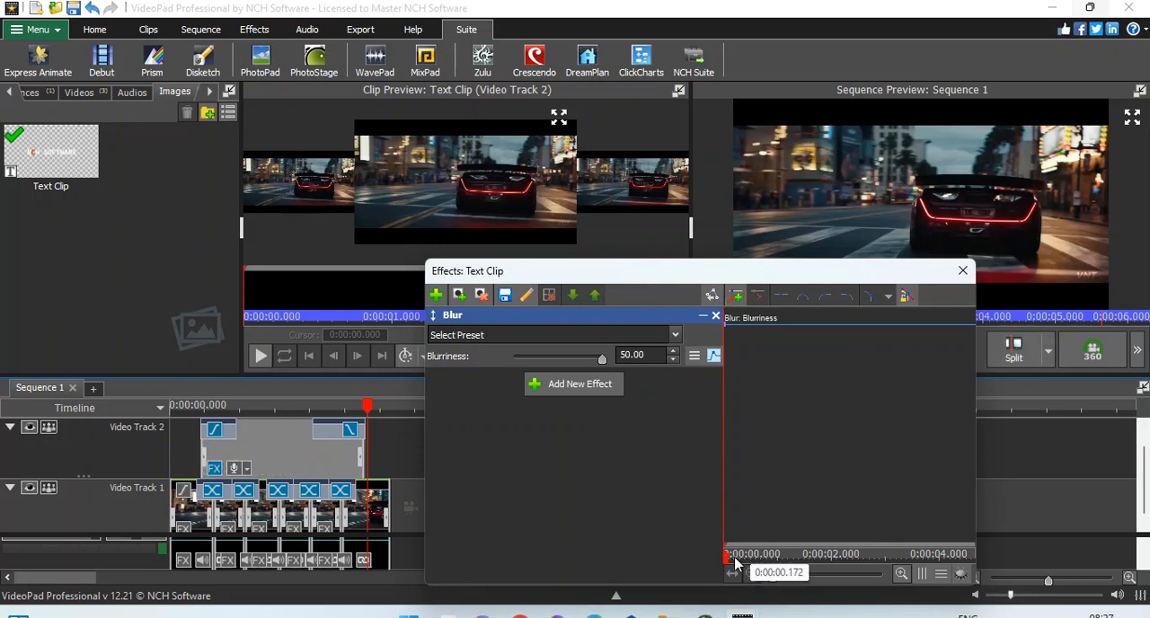
pyautogui.moveTo(727, 562); pyautogui.dragTo(766, 568)
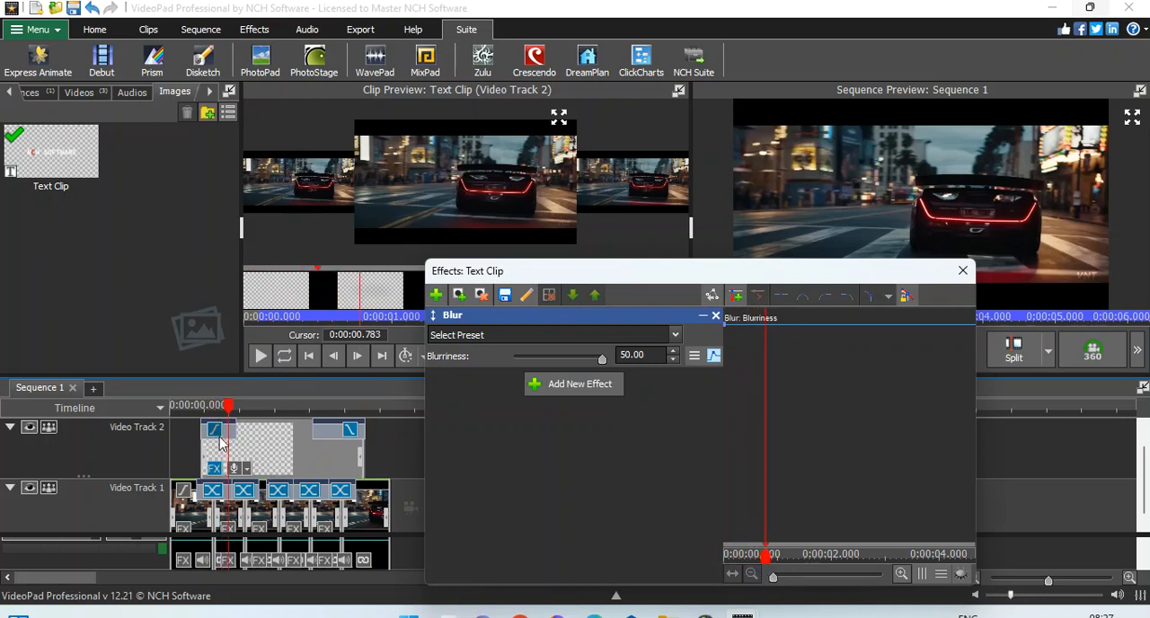
pyautogui.moveTo(765, 567); pyautogui.dragTo(773, 568)
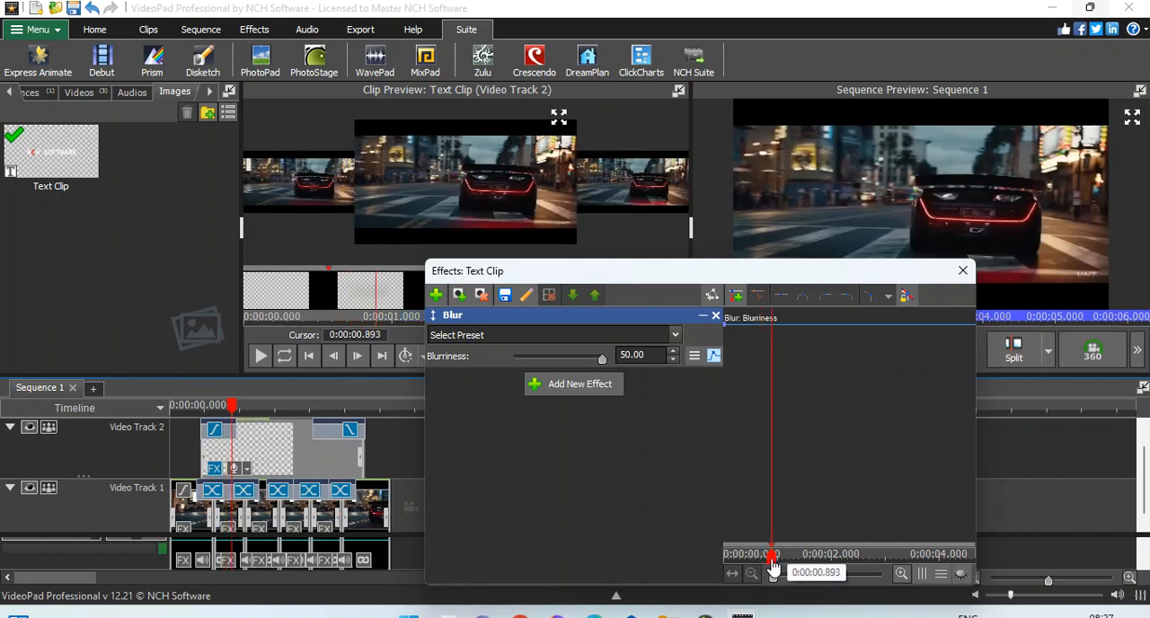
pyautogui.click(773, 566)
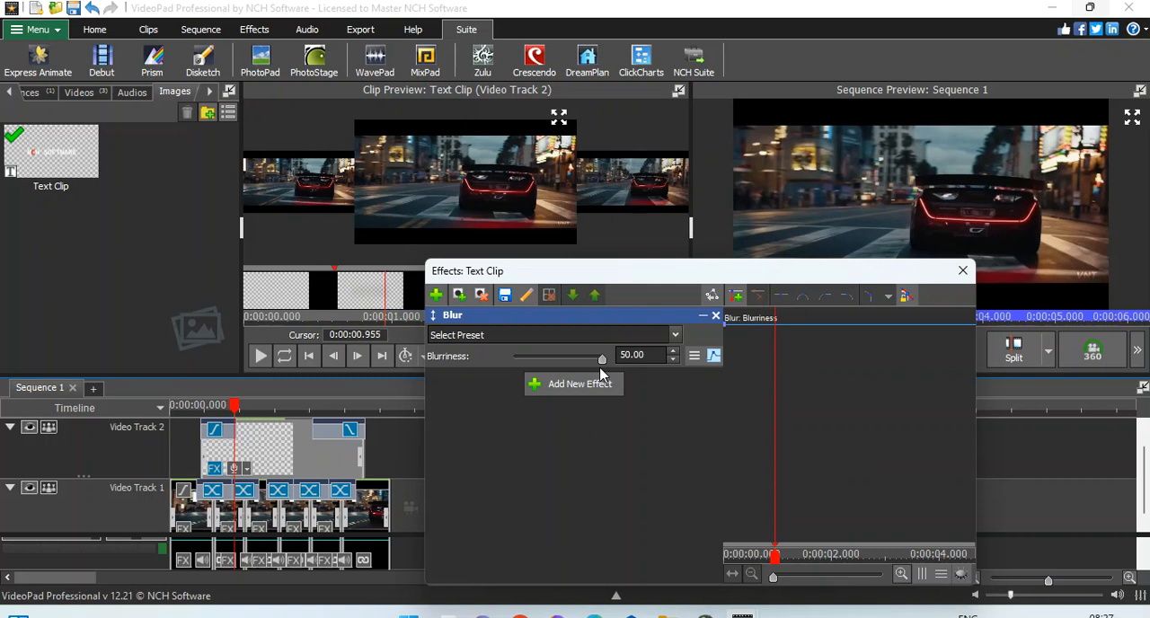
pyautogui.click(739, 299)
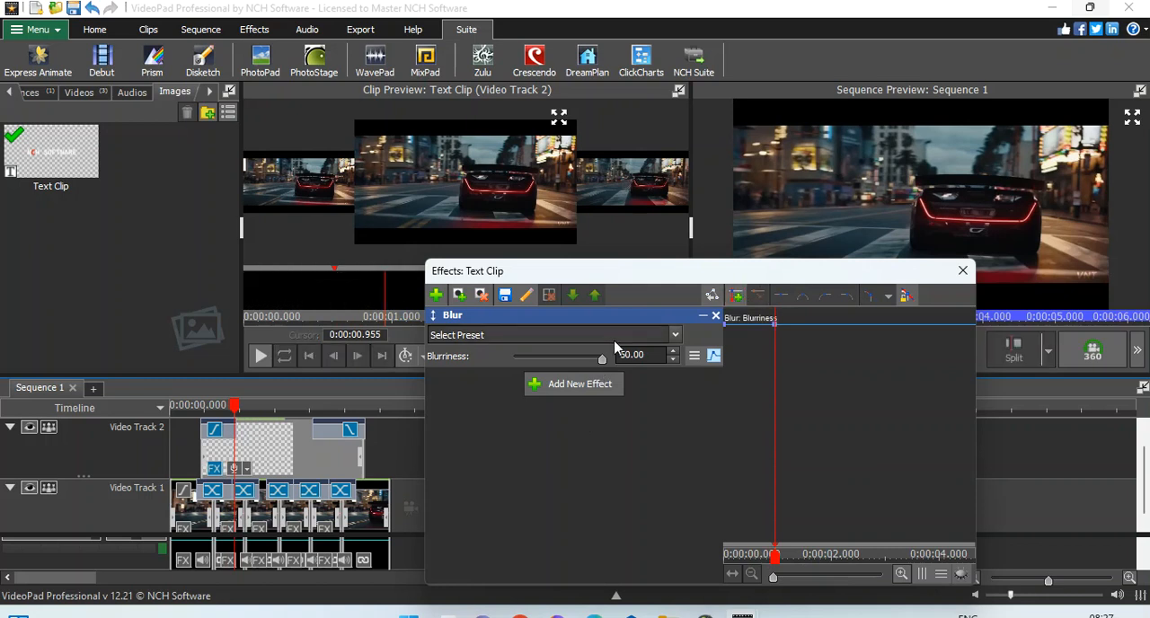
pyautogui.moveTo(530, 357); pyautogui.dragTo(499, 353)
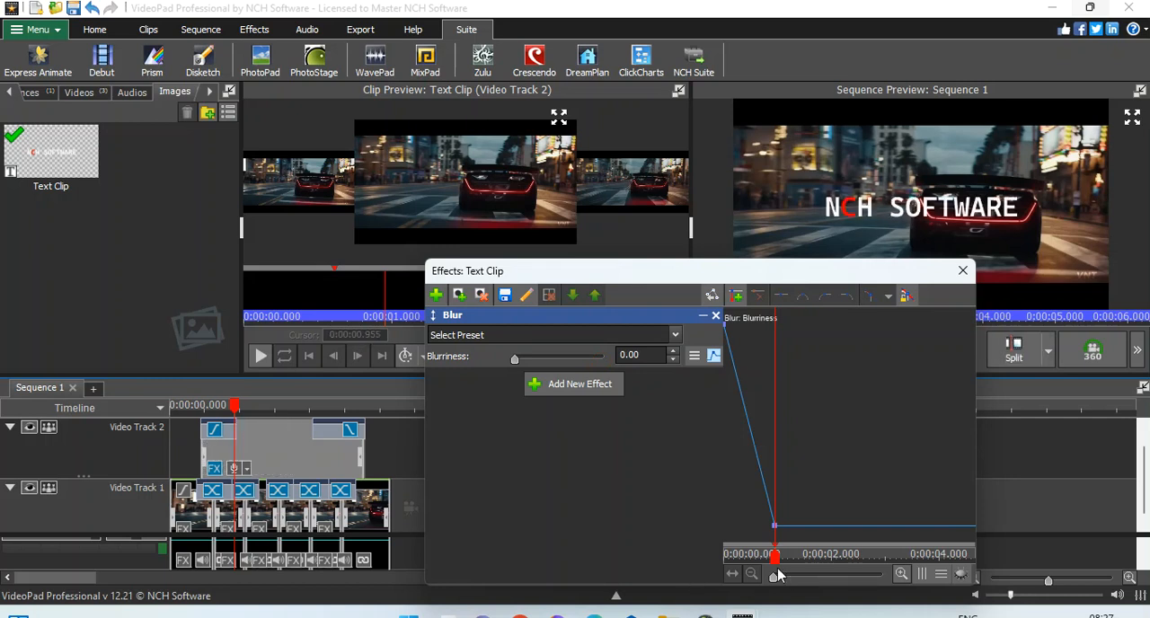
# Step: Keyframe the blurriness at 0 at about 4.06 seconds and raise it to 50 at the text clip's end
pyautogui.click(803, 558)
pyautogui.moveTo(807, 561); pyautogui.dragTo(942, 572)
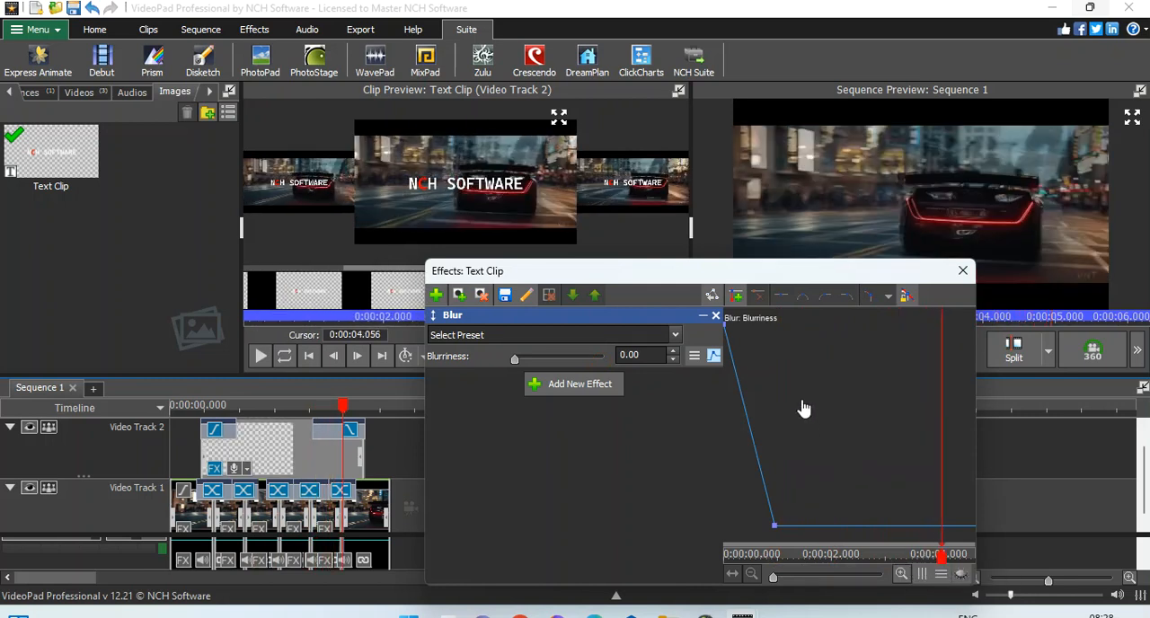
pyautogui.click(738, 300)
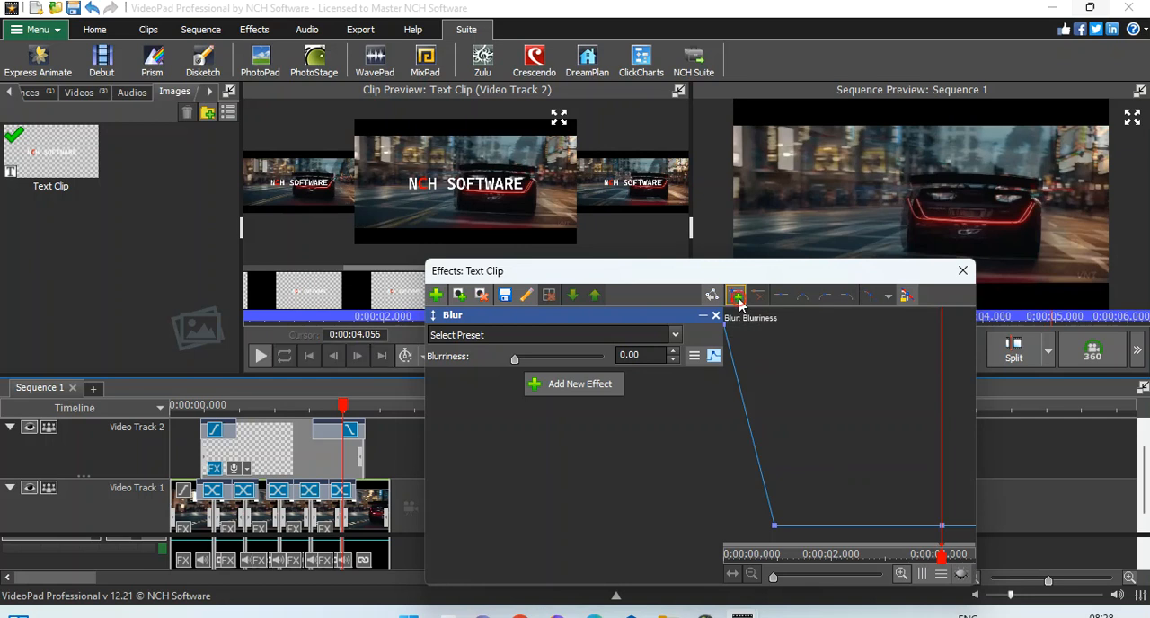
pyautogui.moveTo(942, 557); pyautogui.dragTo(972, 557)
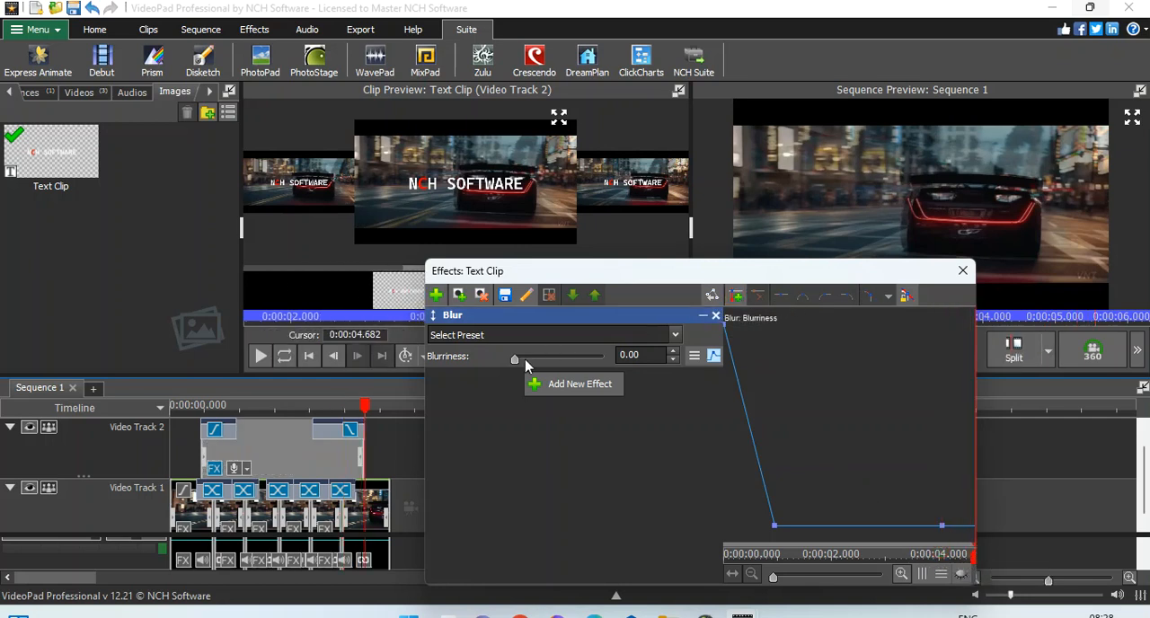
pyautogui.moveTo(517, 359); pyautogui.dragTo(602, 358)
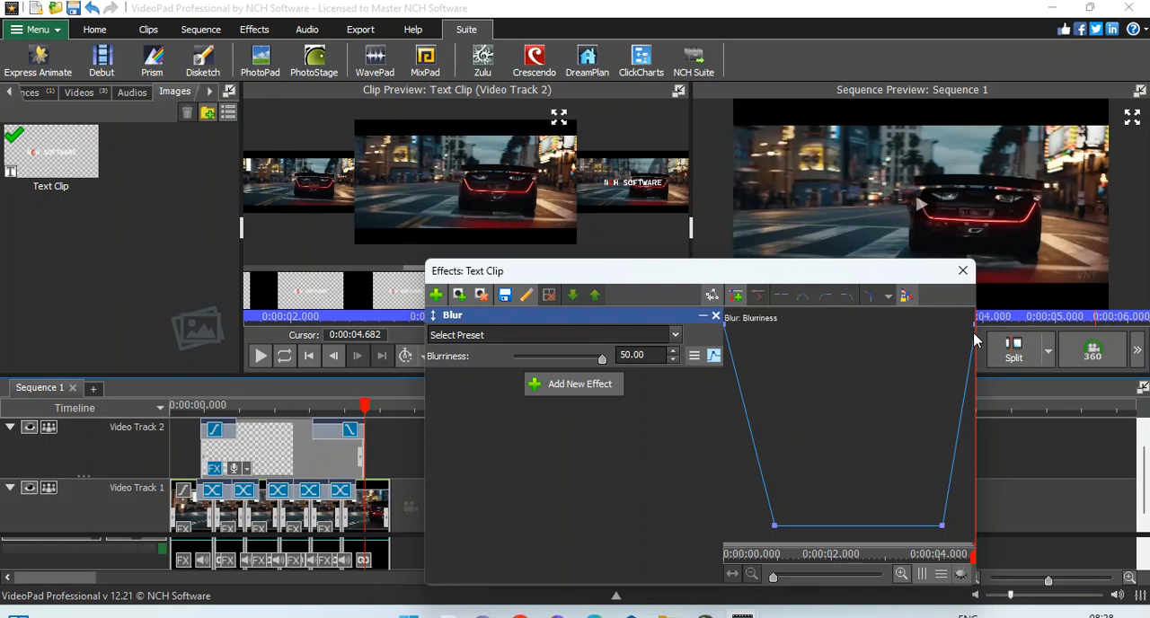
pyautogui.click(962, 271)
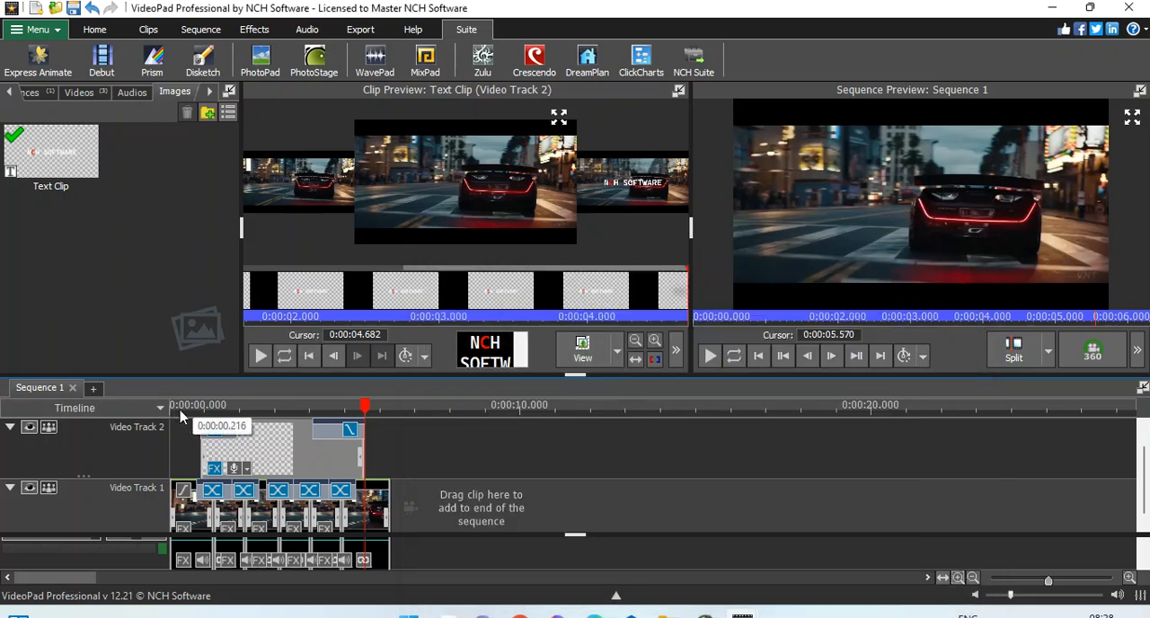
# Step: Replay the sequence from near its start to check the title's animated blur
pyautogui.click(708, 320)
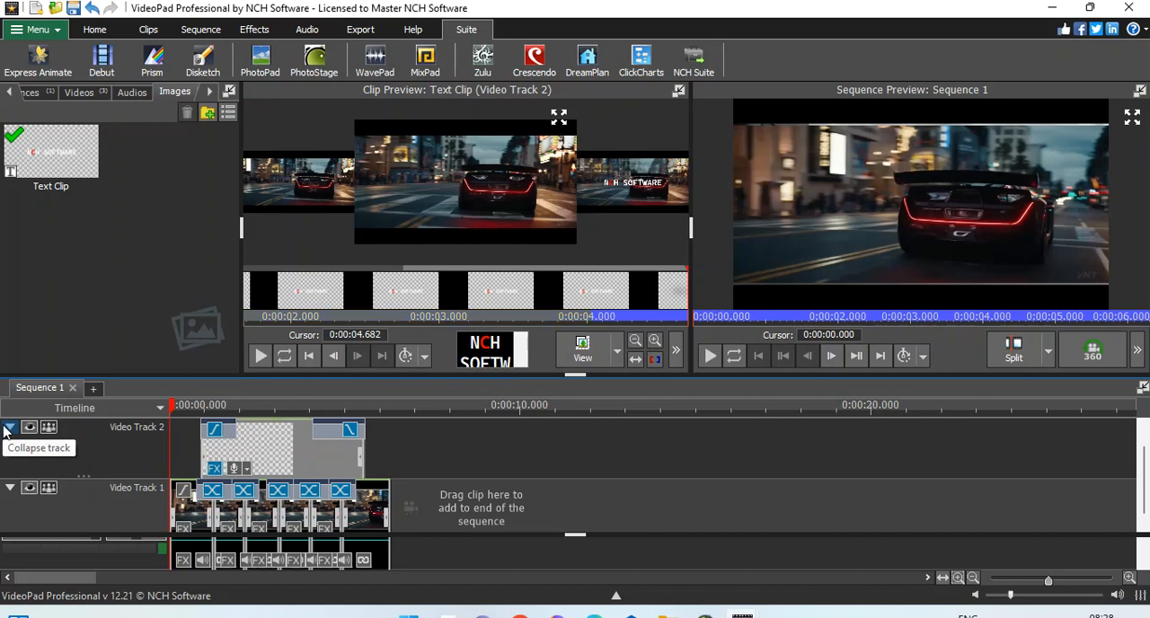
pyautogui.press('space')
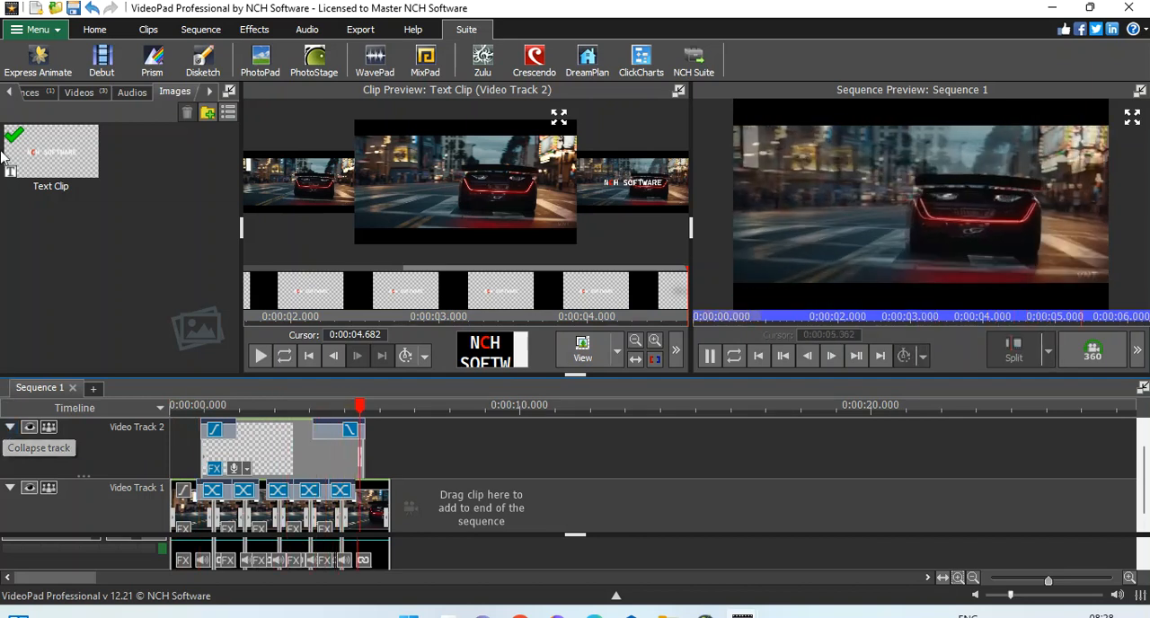
pyautogui.click(192, 406)
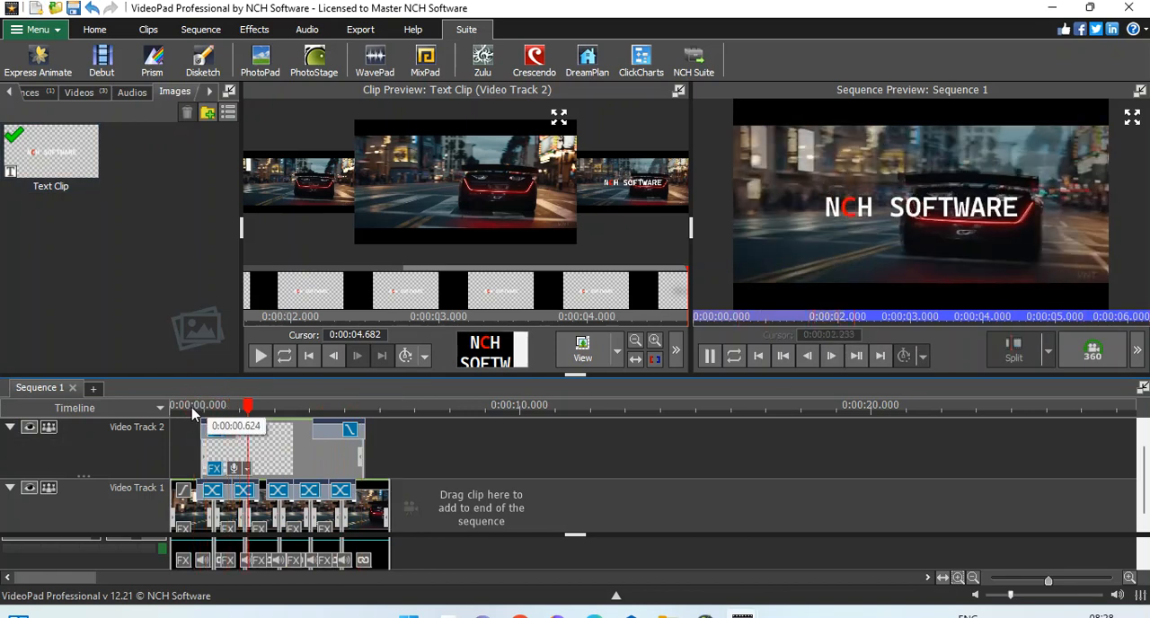
pyautogui.press('space')
pyautogui.click(182, 409)
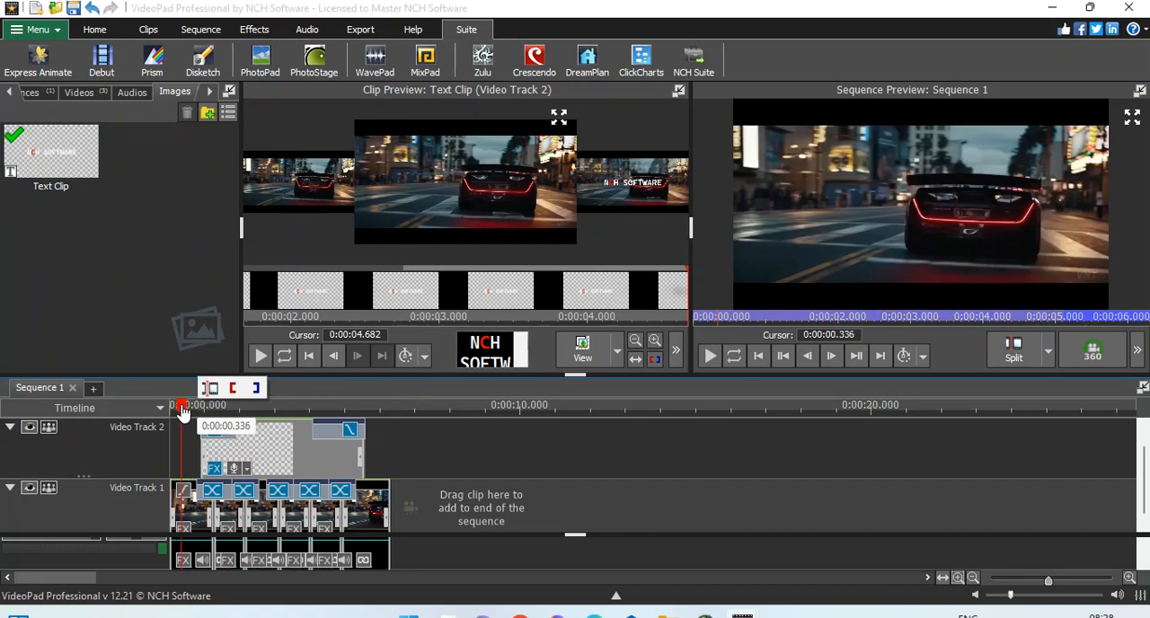
# Step: Play the sequence through the title's appearance and pause at about 1.9 seconds
pyautogui.click(715, 358)
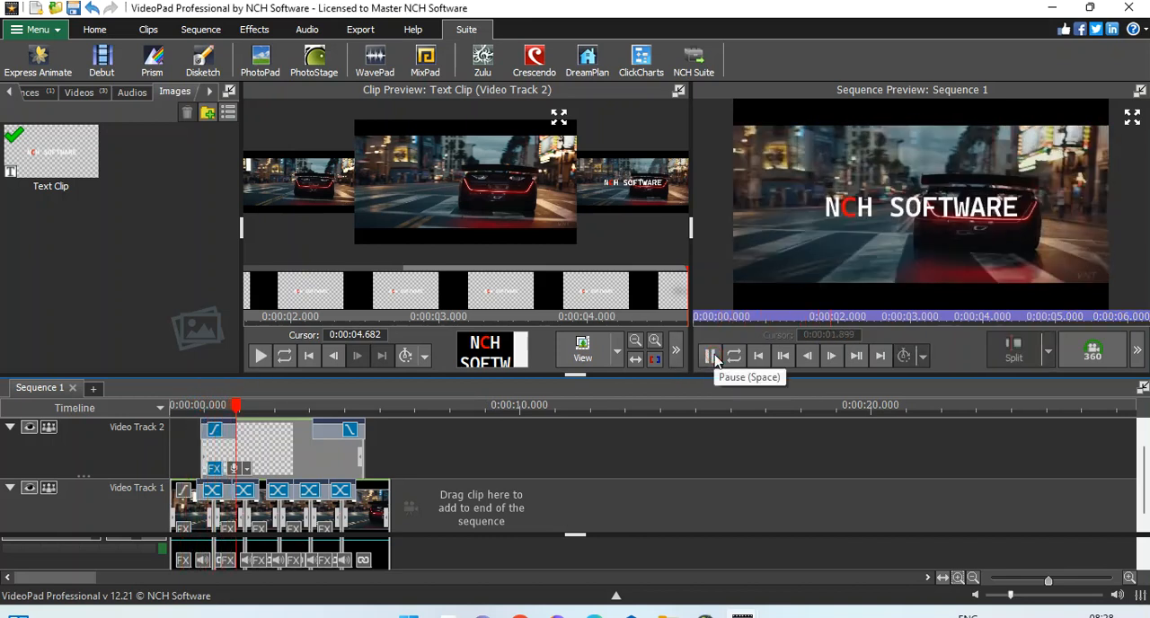
pyautogui.click(715, 358)
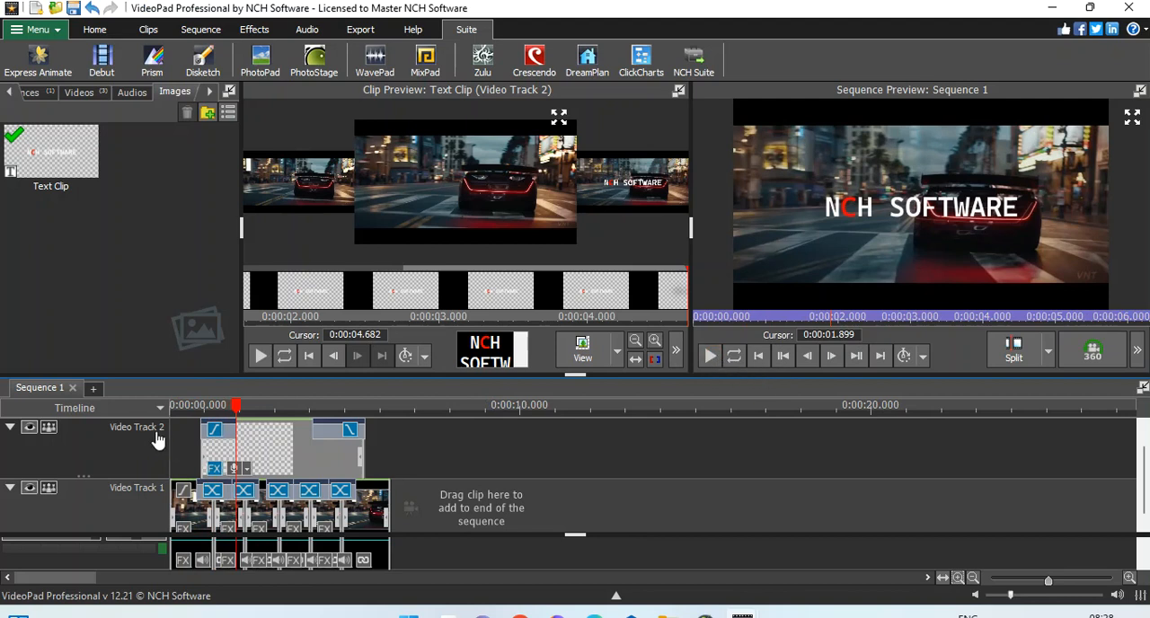
# Step: Move the text clip's first zero-blurriness keyframe to about 1.3 seconds so the blur-in lasts longer, and close the effects
pyautogui.click(216, 469)
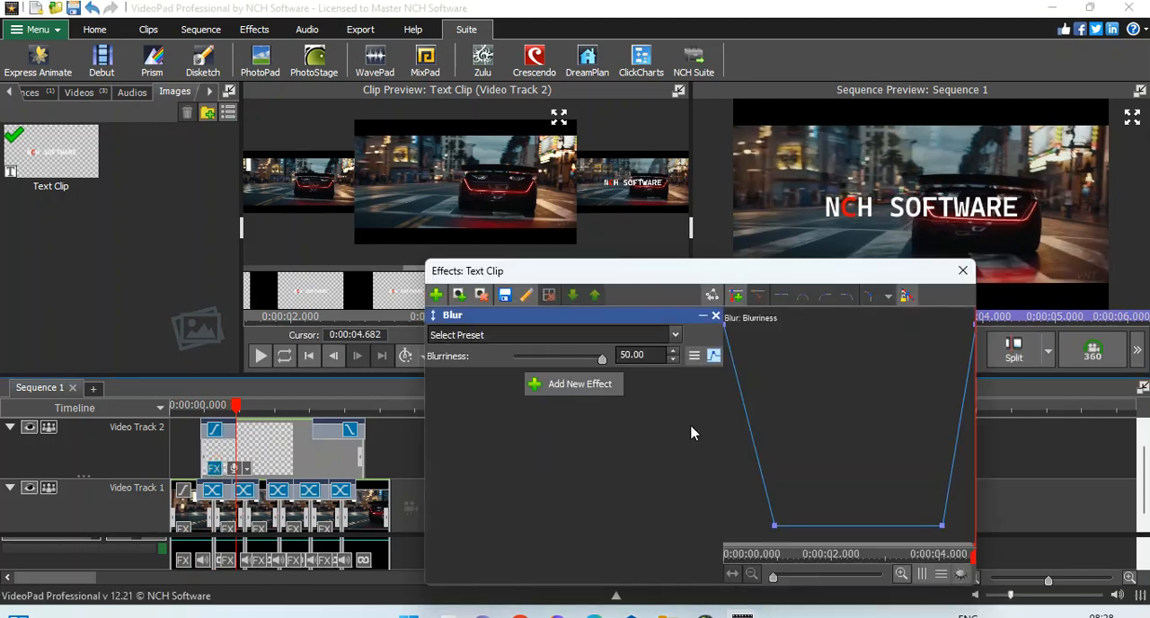
pyautogui.moveTo(772, 552); pyautogui.dragTo(708, 555)
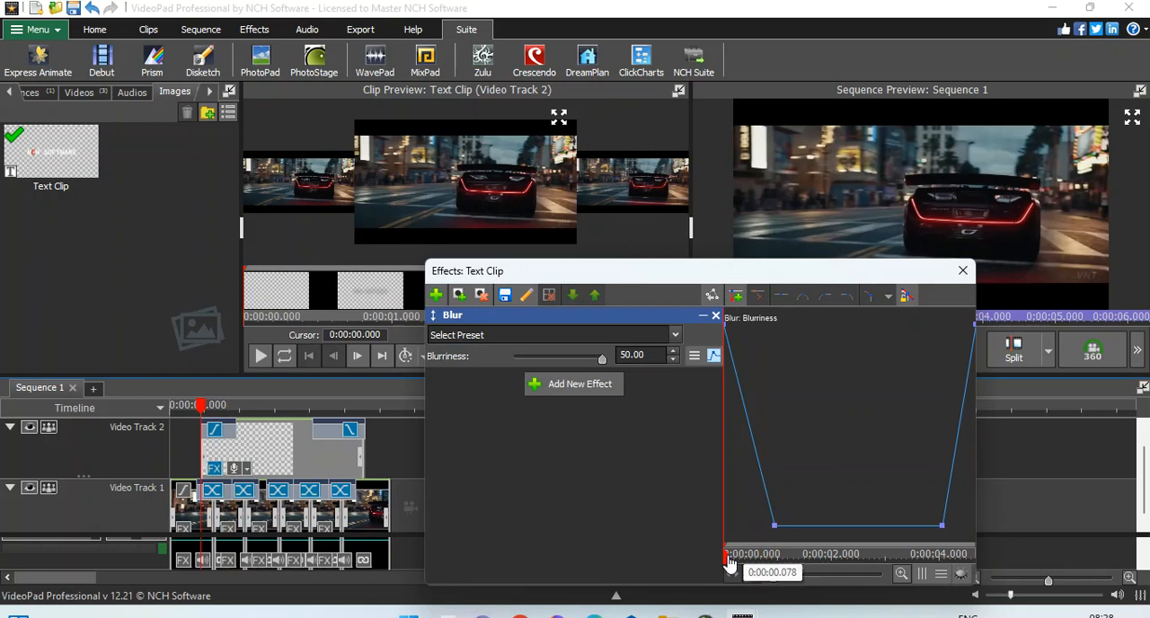
pyautogui.moveTo(736, 564); pyautogui.dragTo(796, 536)
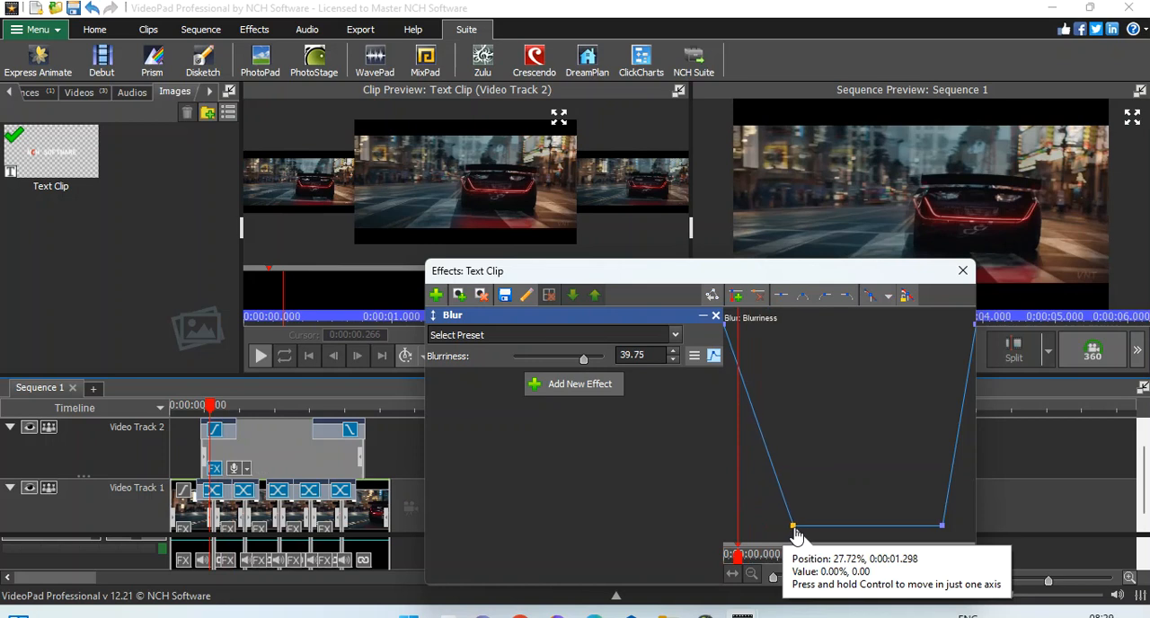
pyautogui.click(962, 270)
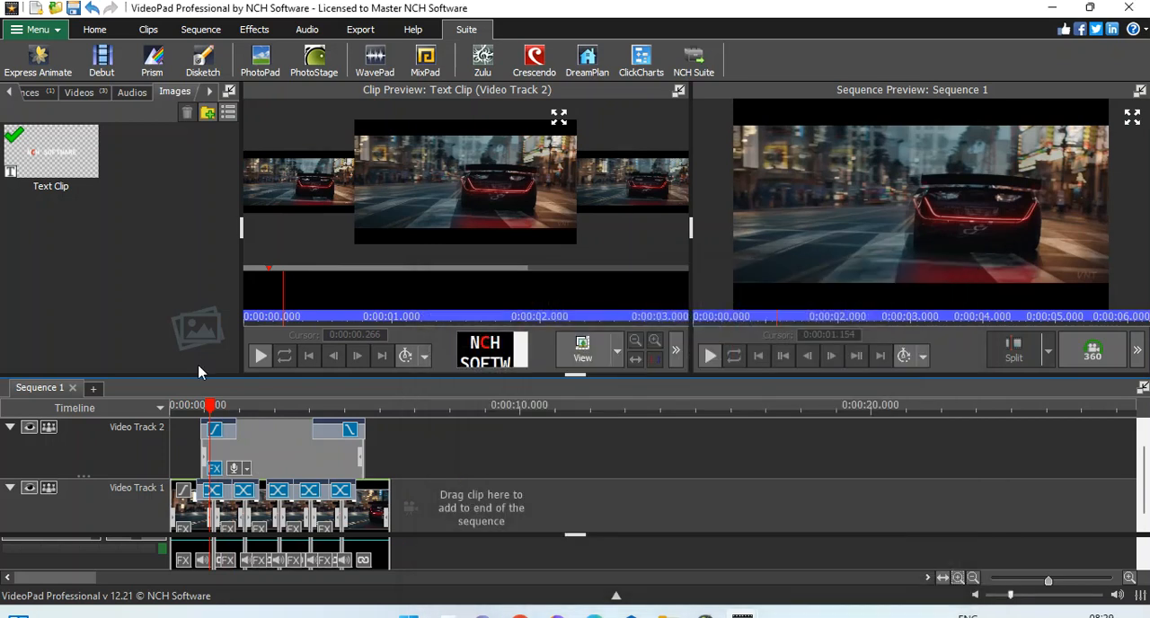
# Step: Play the sequence repeatedly from its beginning to review the title's adjusted blur-in and its blur-out
pyautogui.moveTo(178, 411); pyautogui.dragTo(143, 412)
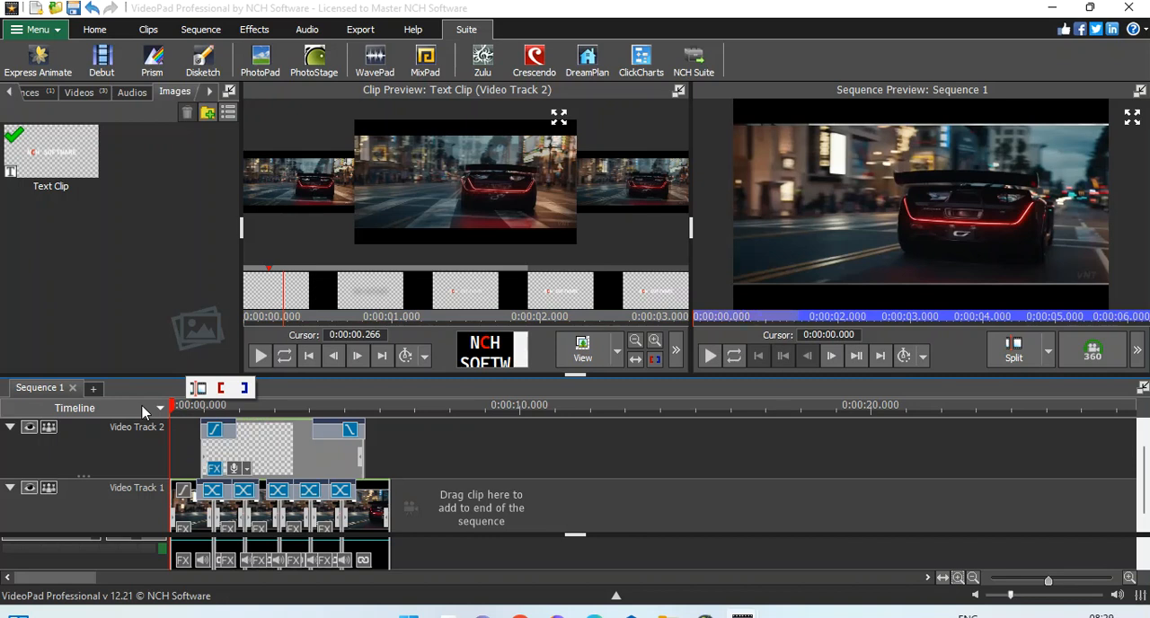
pyautogui.click(709, 356)
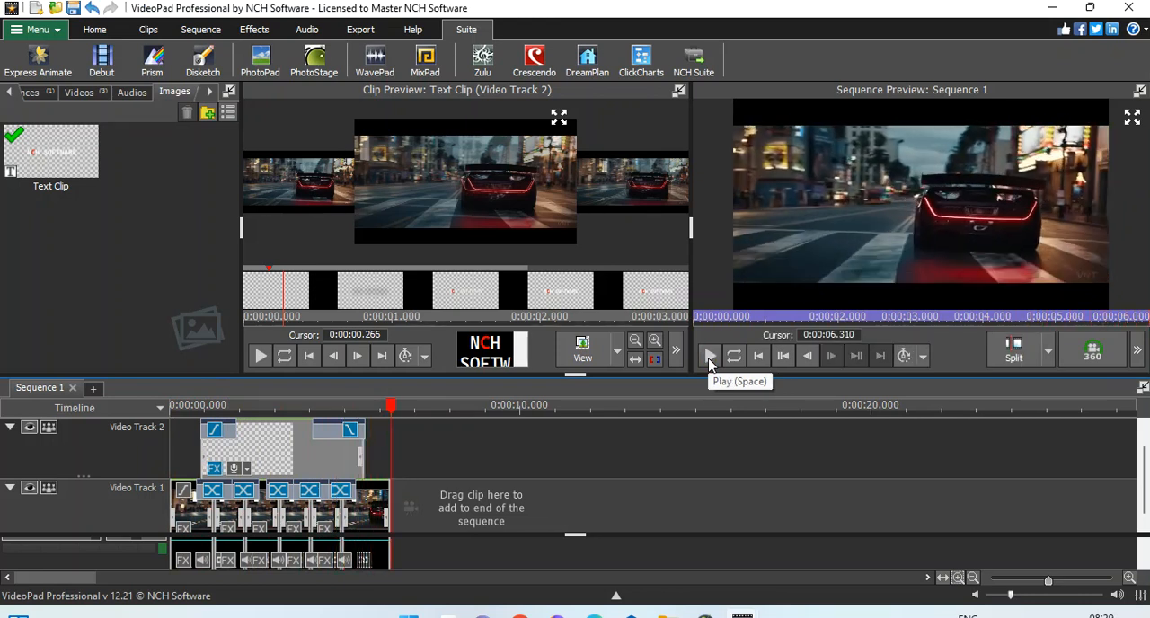
pyautogui.click(711, 356)
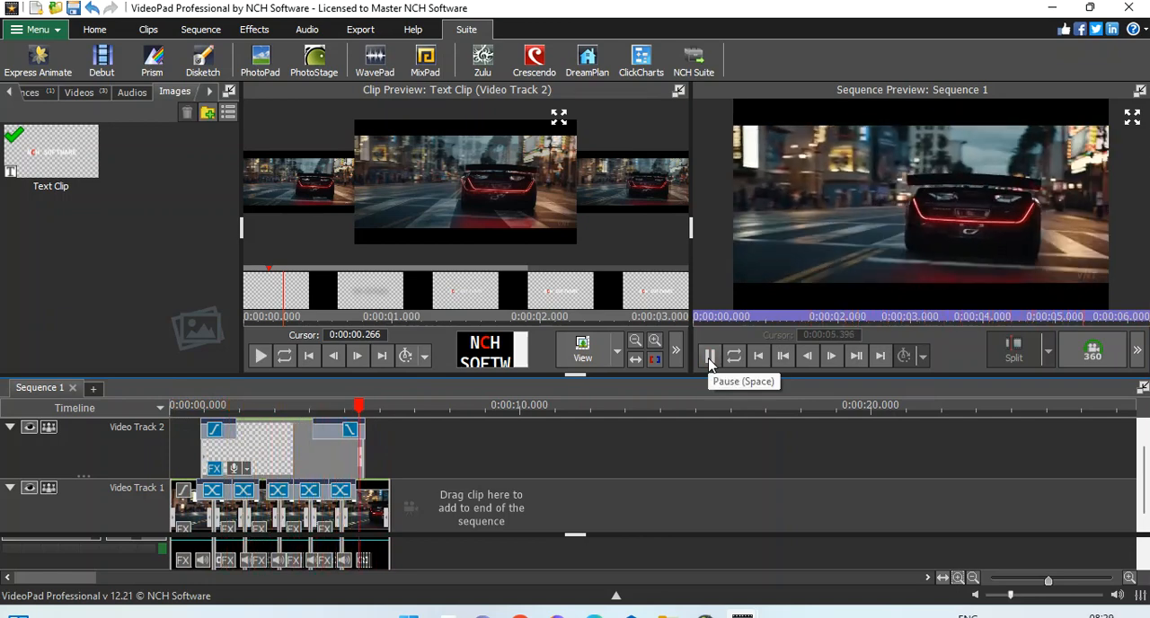
pyautogui.click(709, 359)
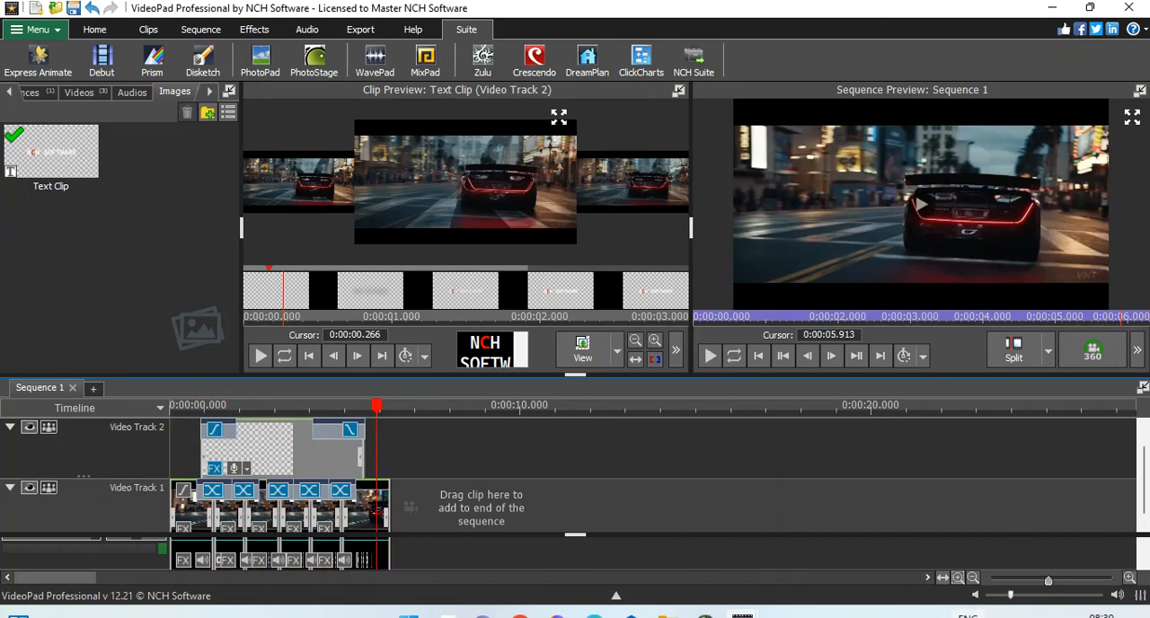
pyautogui.click(913, 615)
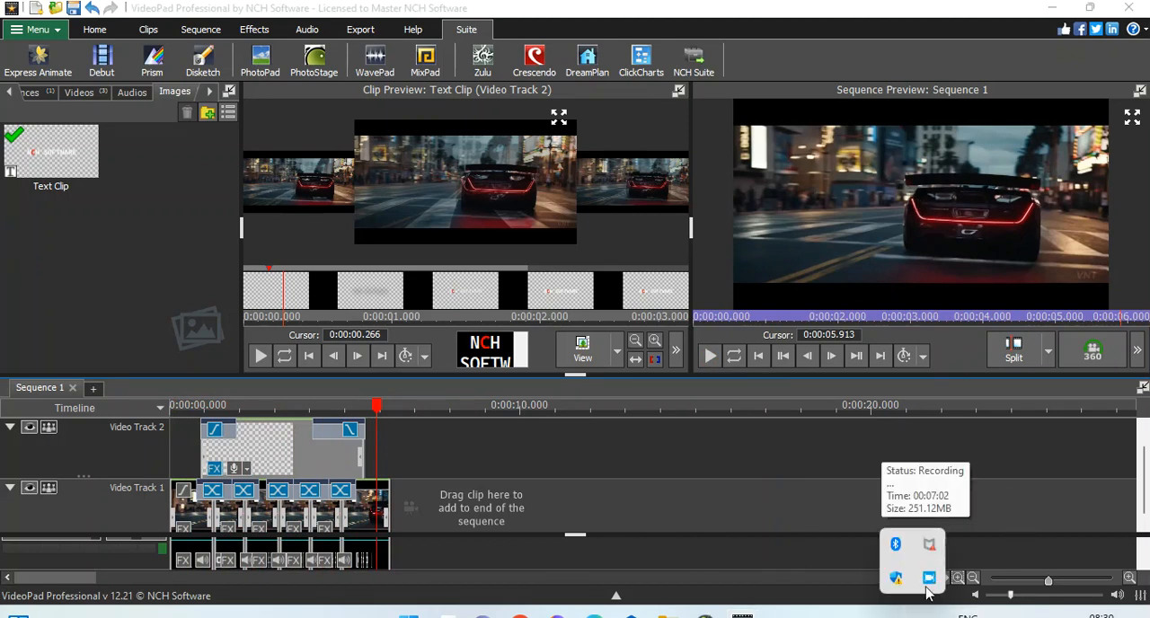
pyautogui.click(913, 218)
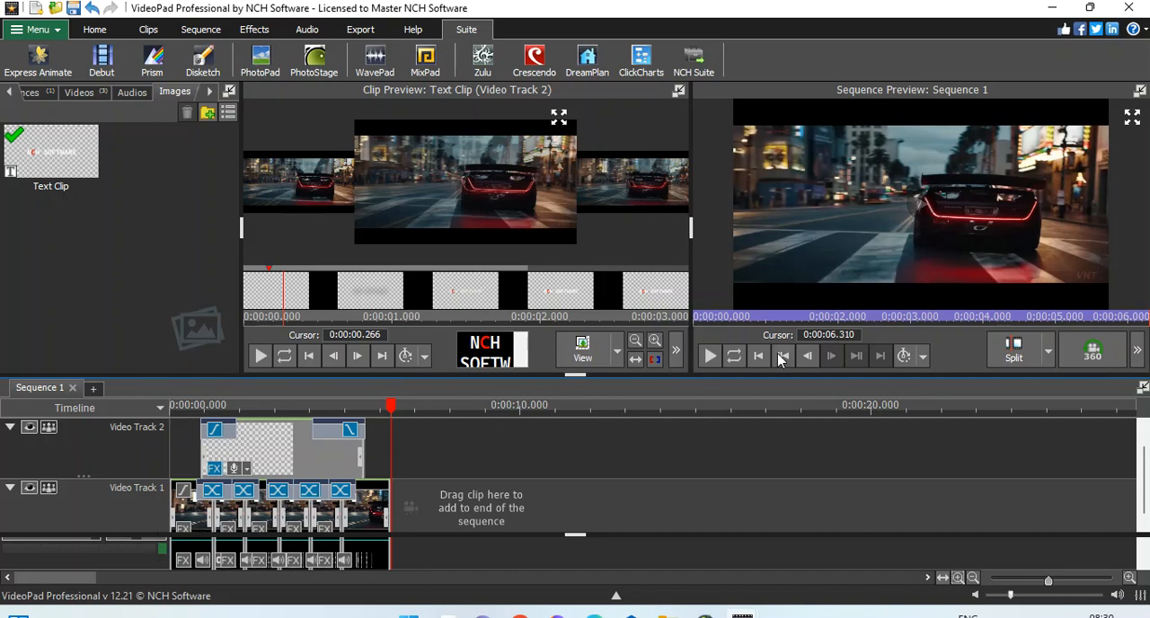
pyautogui.click(722, 317)
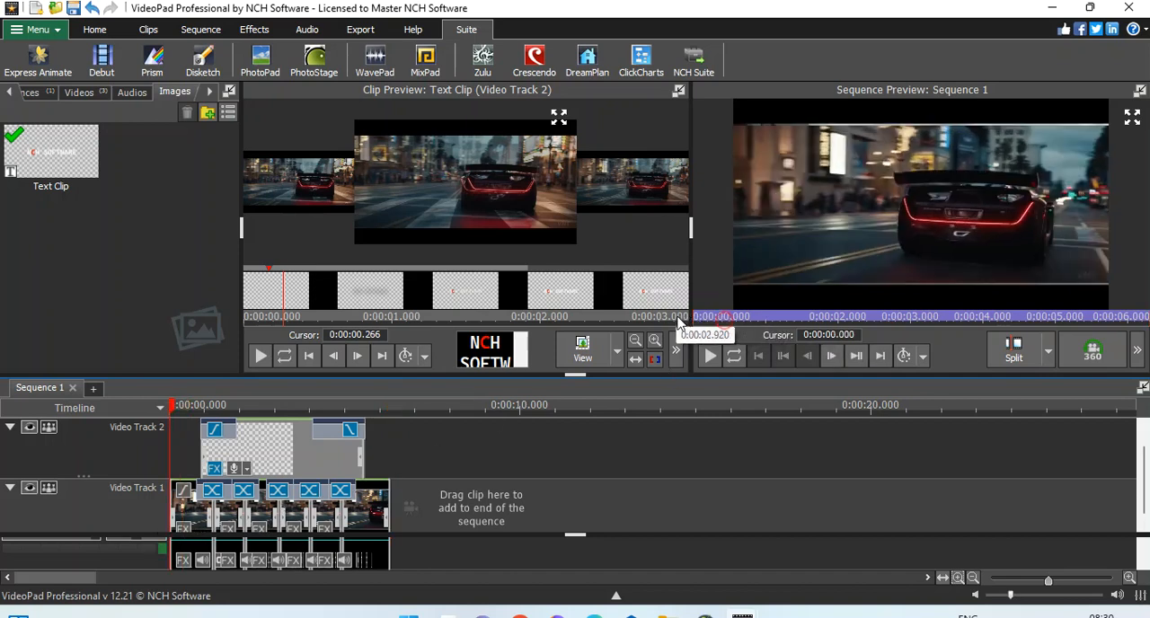
pyautogui.click(709, 356)
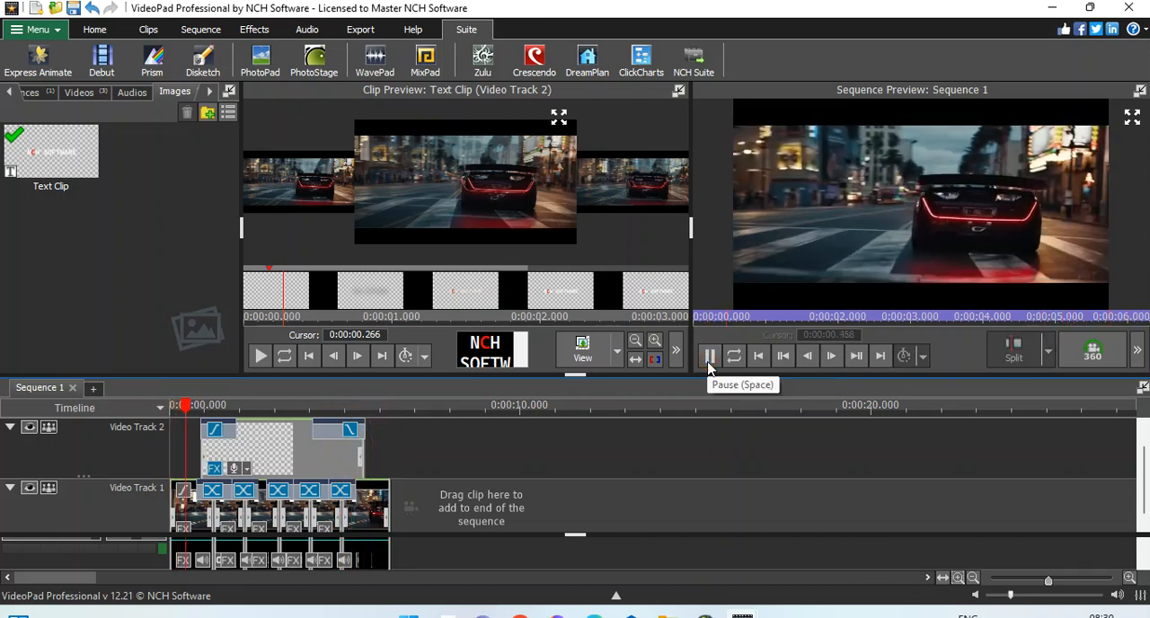
pyautogui.click(710, 358)
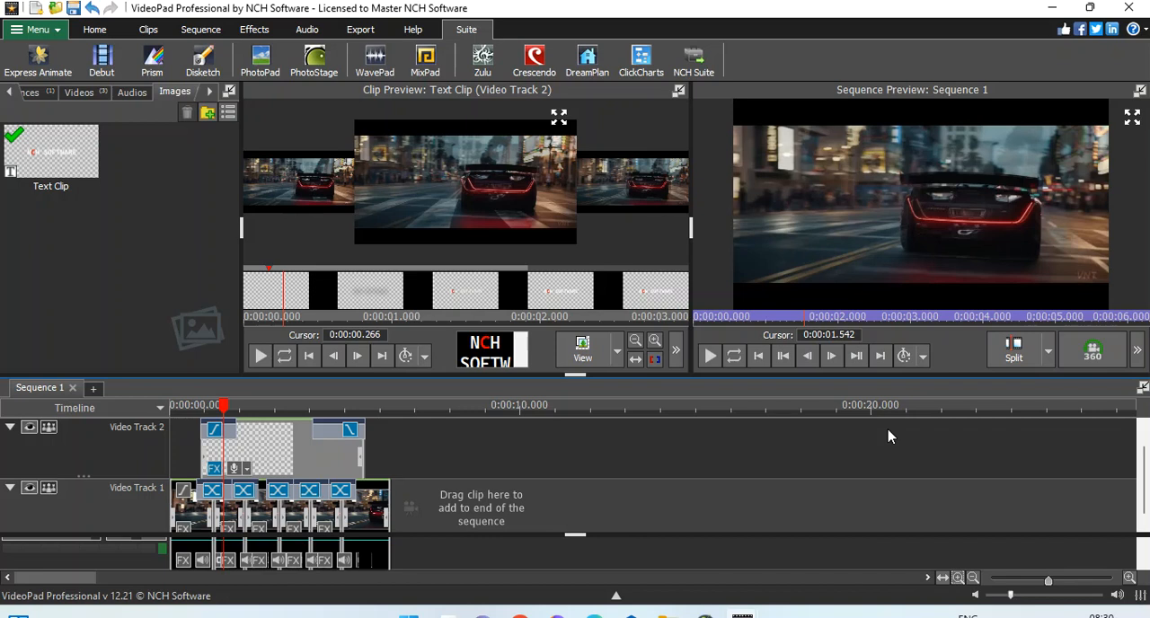
pyautogui.click(913, 614)
pyautogui.click(930, 582)
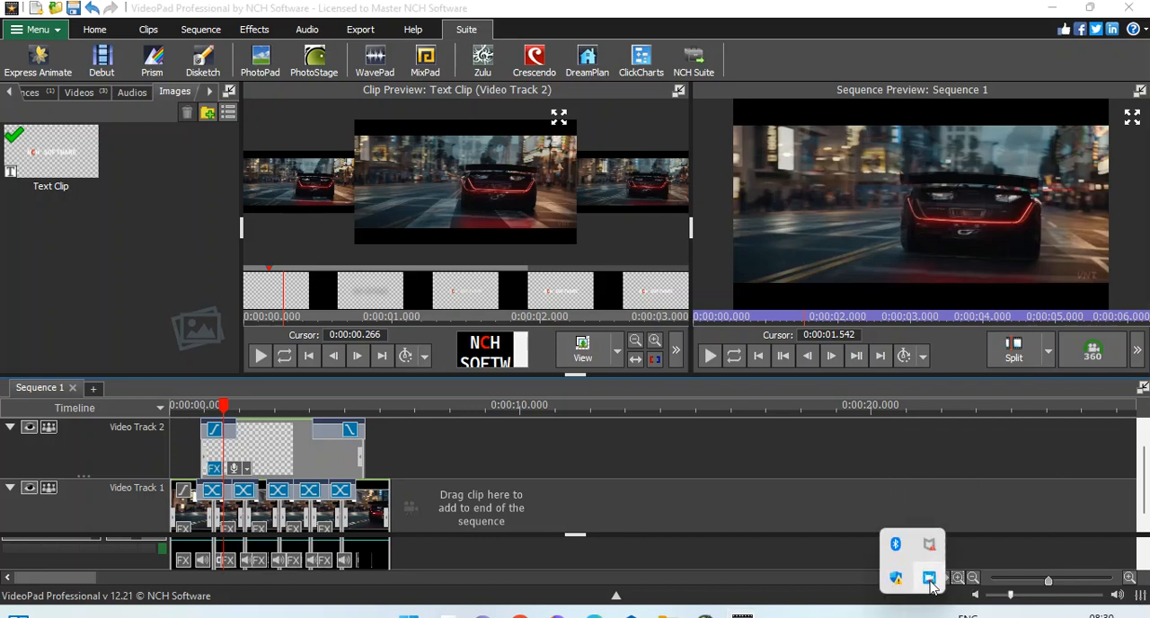